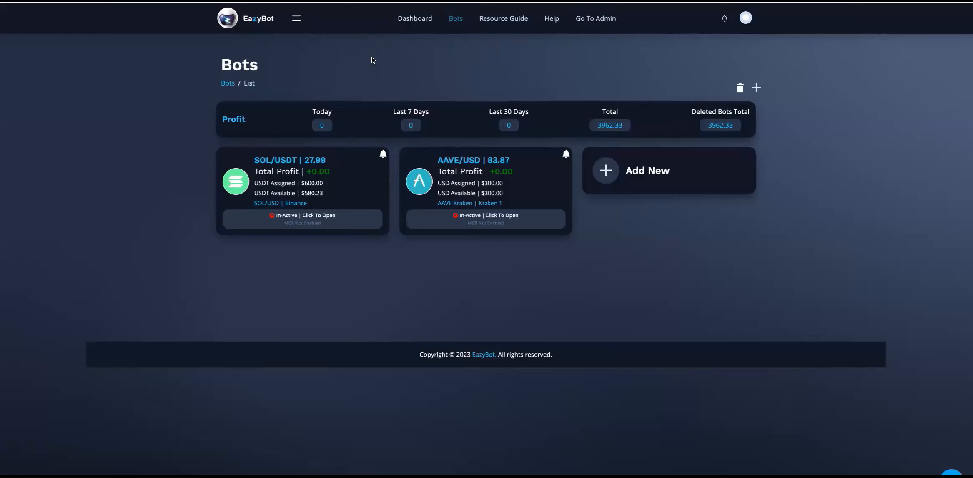
Step: Open the form for adding a new user exchange connection in My Exchanges
{"action": "left_click", "coordinate": [296, 19]}
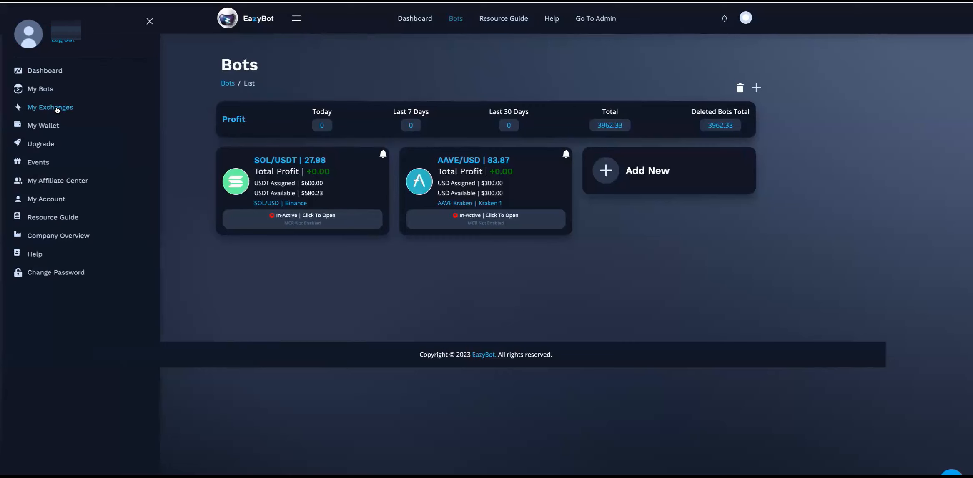
{"action": "left_click", "coordinate": [58, 108]}
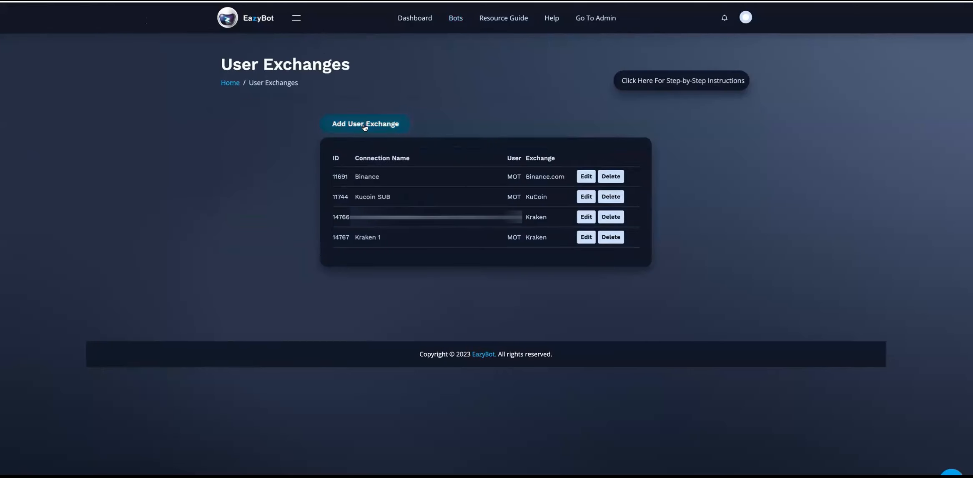
{"action": "left_click", "coordinate": [365, 128]}
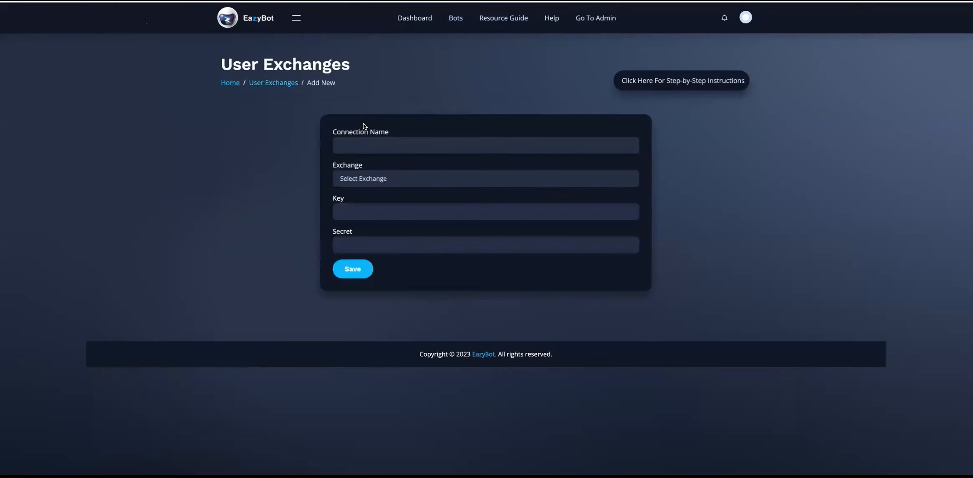
Step: Name the connection EazyBot Kraken with Kraken as its exchange, and copy the recommended trusted IP list
{"action": "left_click", "coordinate": [397, 151]}
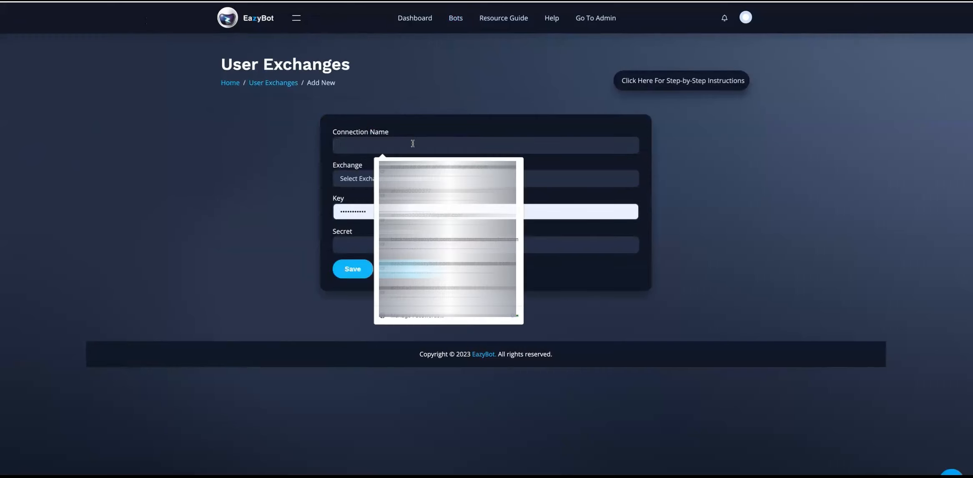
{"action": "type", "text": "Ea"}
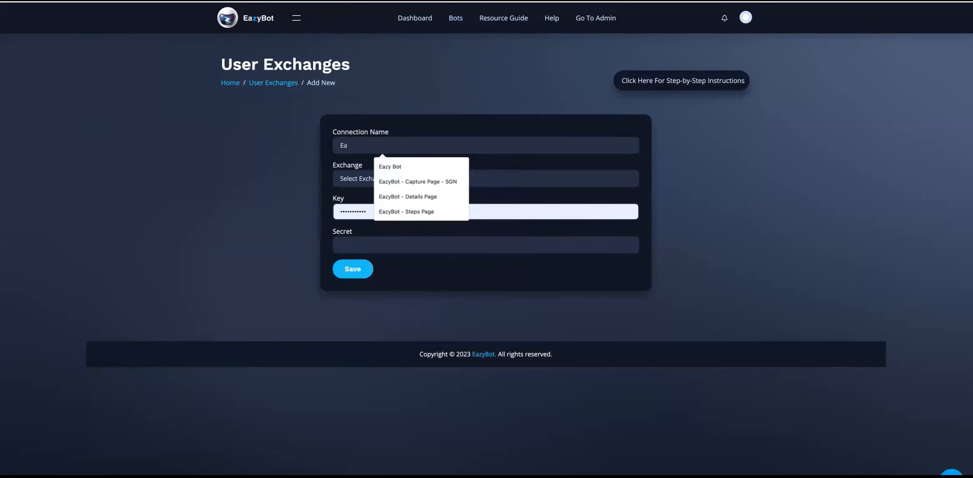
{"action": "type", "text": "zu"}
{"action": "key", "text": "BackSpace"}
{"action": "type", "text": "yBot Kraken"}
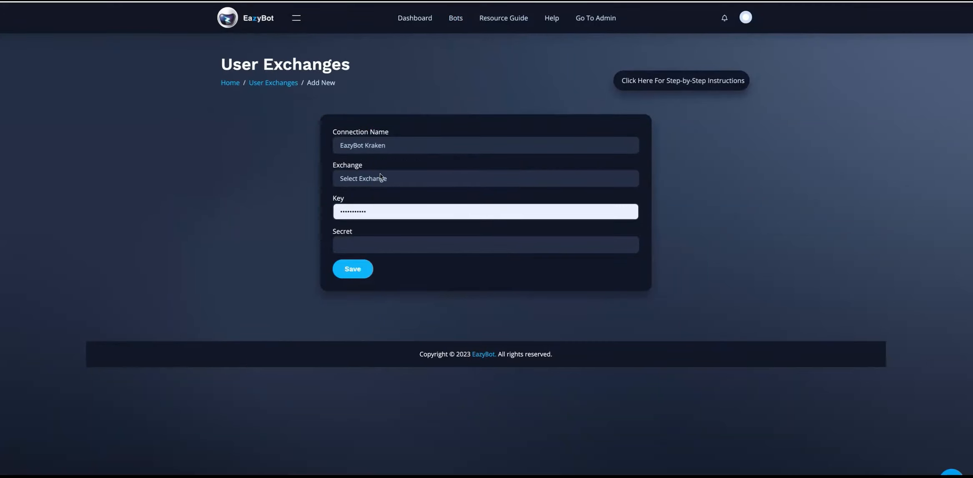
{"action": "left_click", "coordinate": [378, 177]}
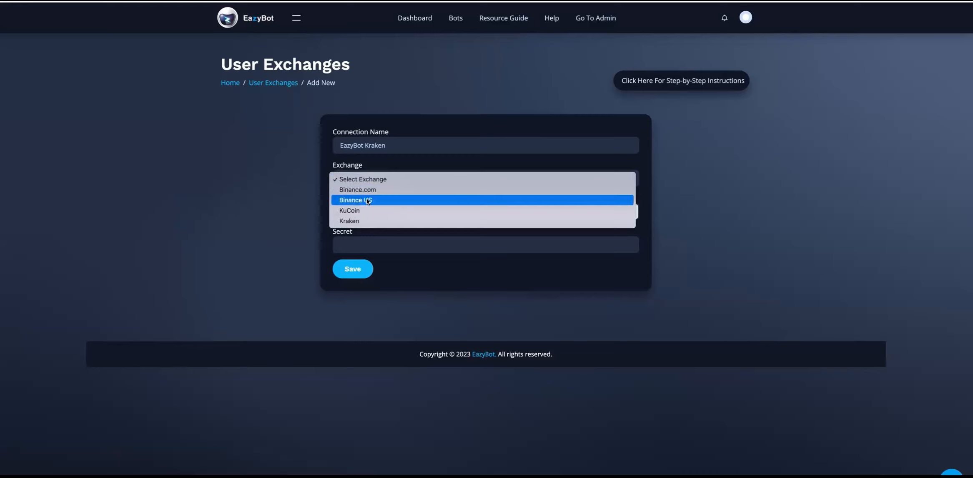
{"action": "left_click", "coordinate": [354, 220]}
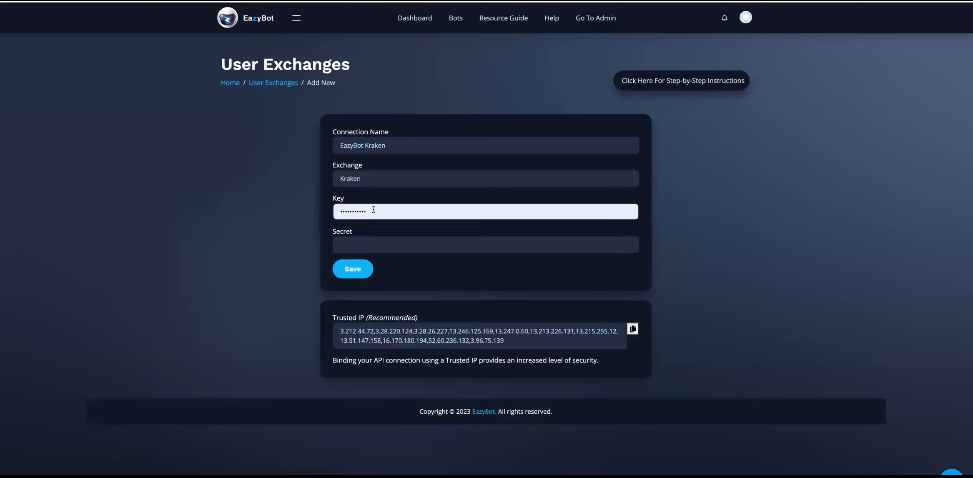
{"action": "left_click", "coordinate": [633, 329]}
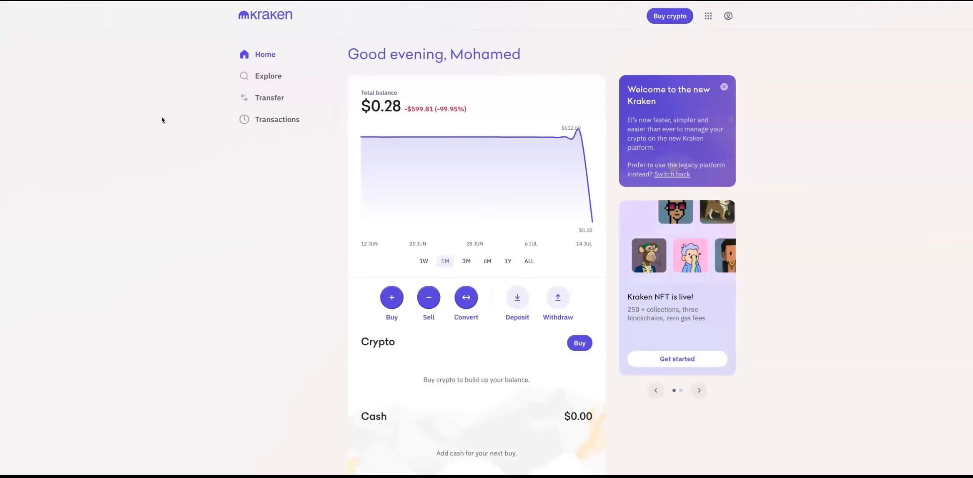
Step: Switch to Kraken Pro and start creating a new spot trading API key in the account's API settings
{"action": "left_click", "coordinate": [708, 17]}
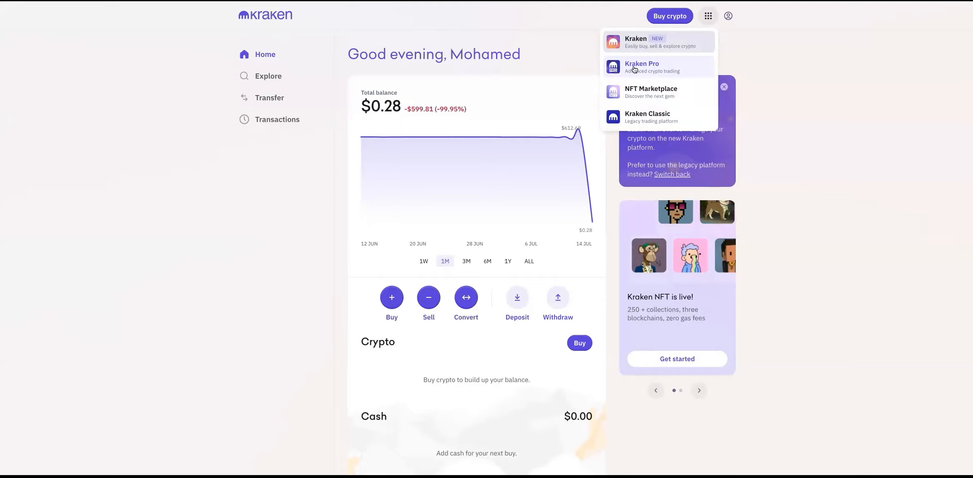
{"action": "left_click", "coordinate": [634, 69]}
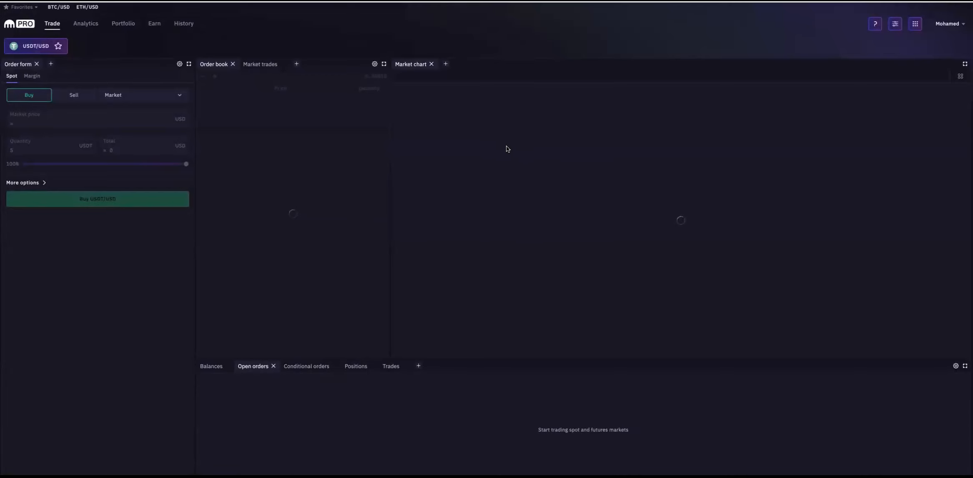
{"action": "left_click", "coordinate": [950, 24]}
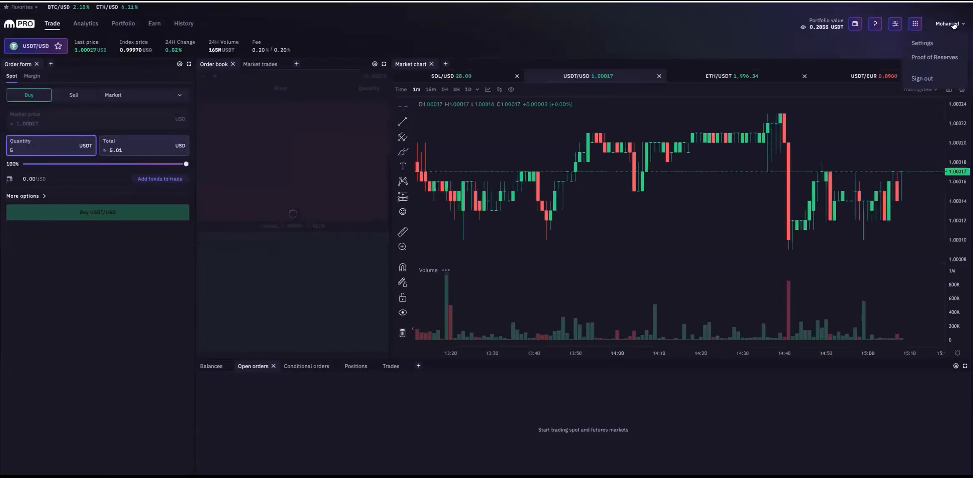
{"action": "left_click", "coordinate": [920, 44]}
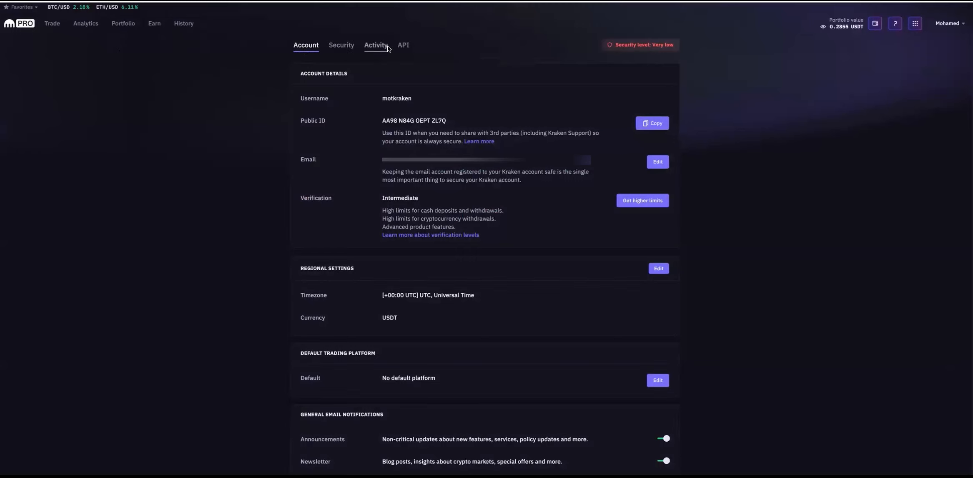
{"action": "left_click", "coordinate": [403, 47]}
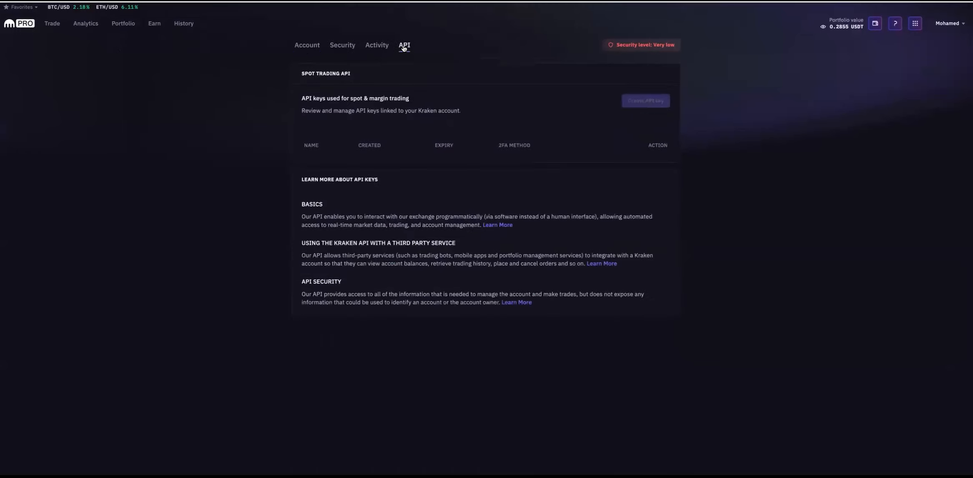
{"action": "left_click", "coordinate": [649, 104]}
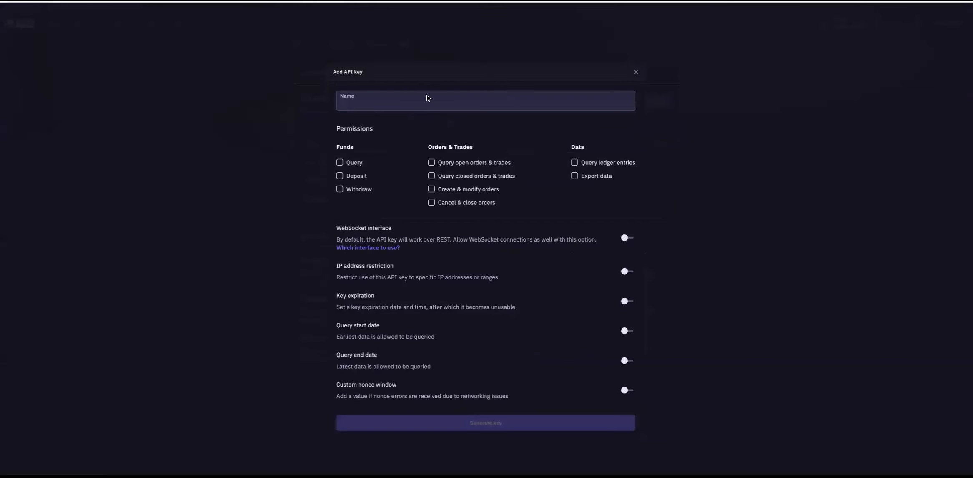
Step: Name the API key "Name" and grant it the Funds Query permission
{"action": "left_click", "coordinate": [402, 104]}
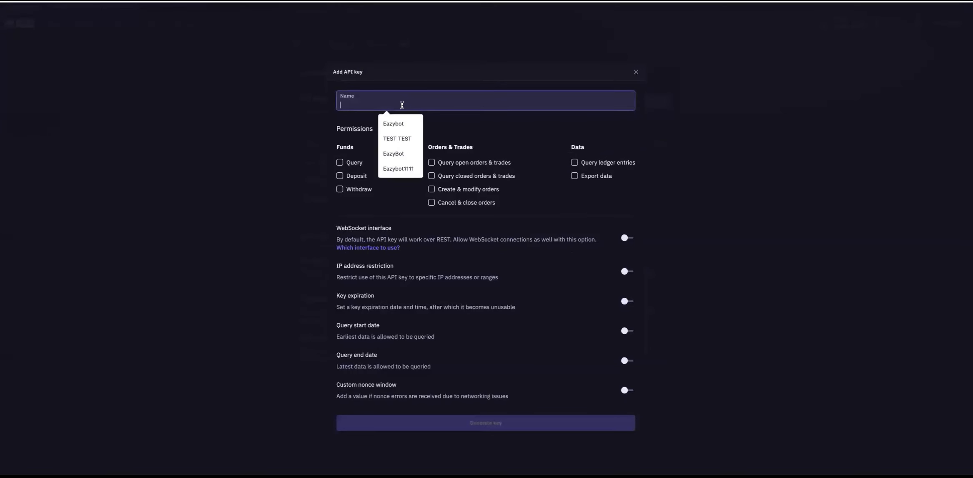
{"action": "type", "text": "Name"}
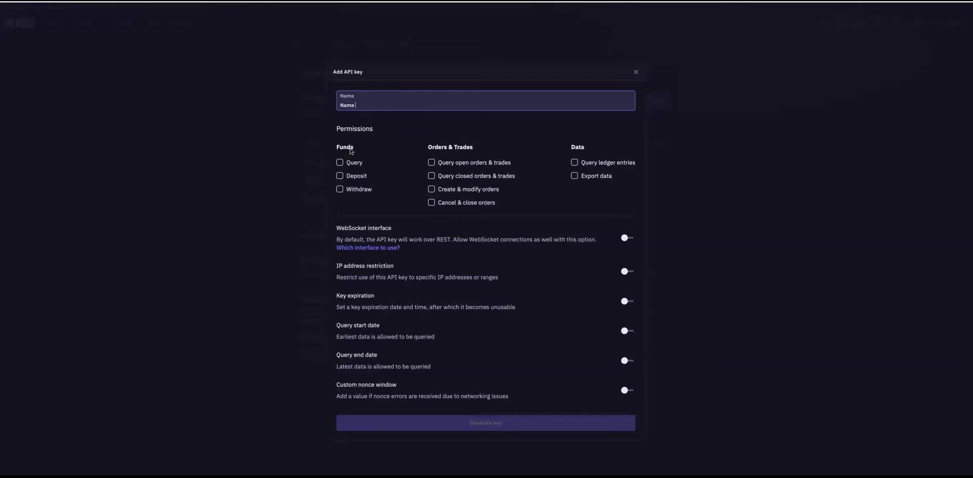
{"action": "left_click", "coordinate": [340, 163]}
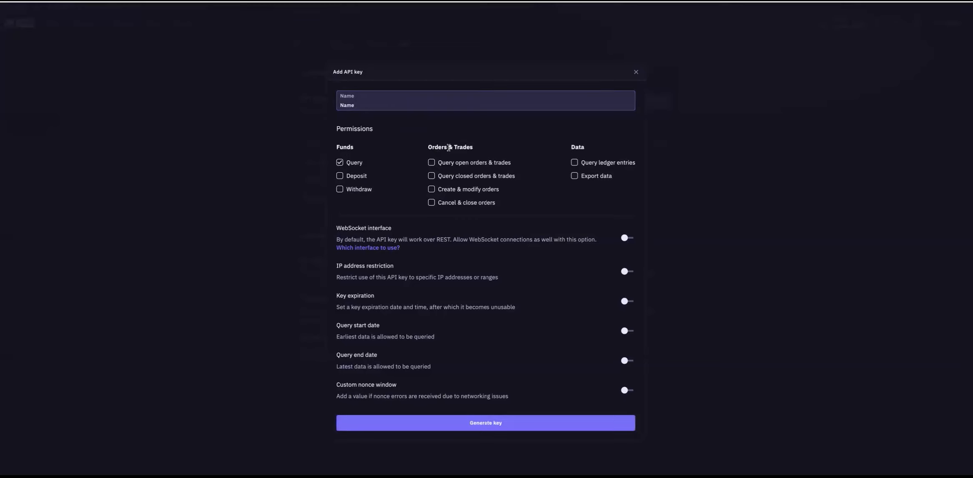
Step: Grant all four Orders & Trades permissions plus Query ledger entries, and enable the WebSocket interface for the key
{"action": "left_click", "coordinate": [432, 163]}
{"action": "left_click", "coordinate": [432, 175]}
{"action": "left_click", "coordinate": [432, 190]}
{"action": "left_click", "coordinate": [432, 202]}
{"action": "left_click", "coordinate": [625, 239]}
Step: Restrict the API key to the trusted IP addresses copied from EazyBot, and generate the key
{"action": "left_click_drag", "start_coordinate": [396, 267], "coordinate": [333, 265]}
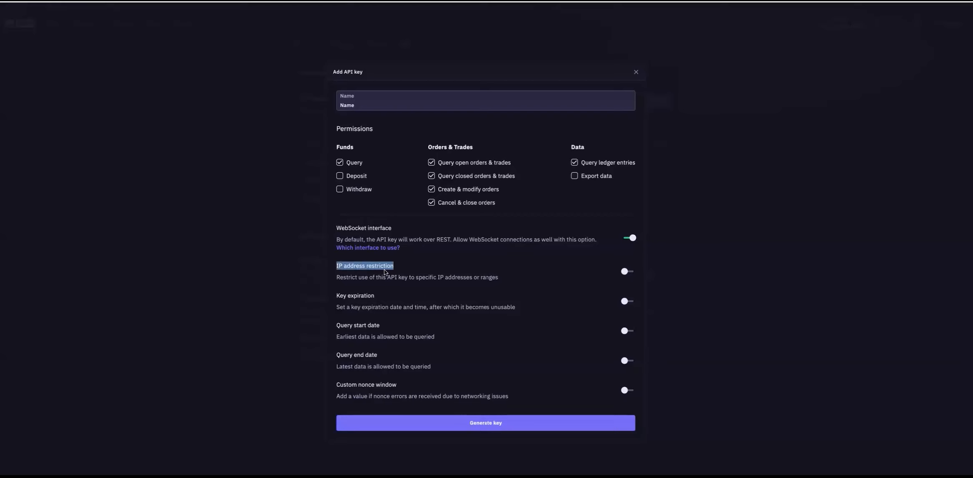
{"action": "left_click", "coordinate": [627, 271]}
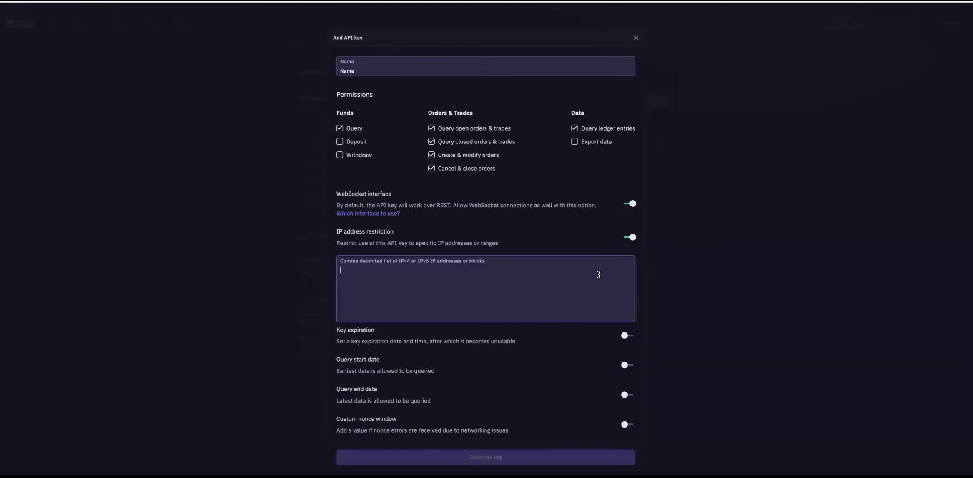
{"action": "left_click", "coordinate": [456, 271]}
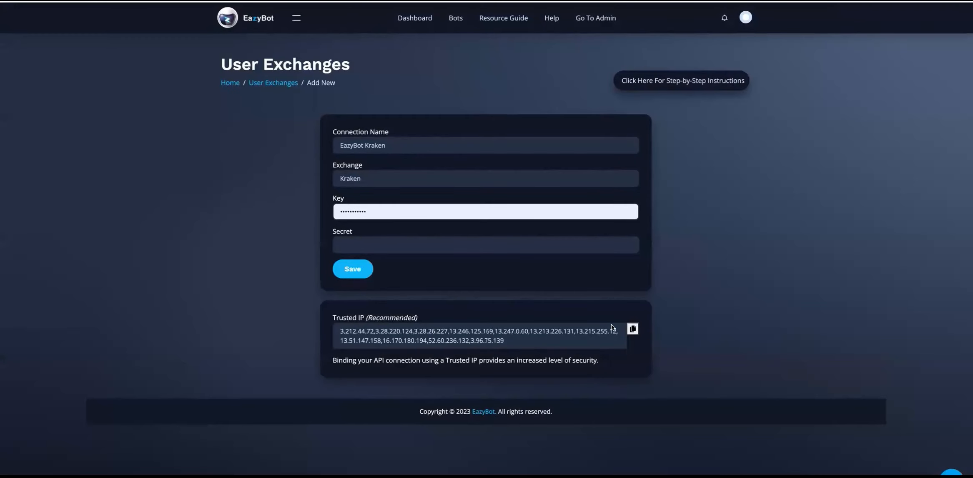
{"action": "left_click", "coordinate": [632, 329]}
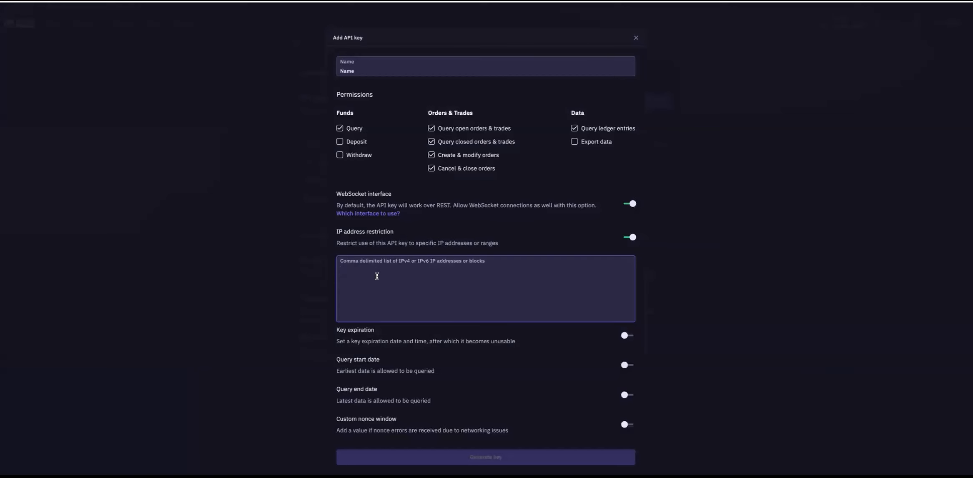
{"action": "key", "text": "ctrl+v"}
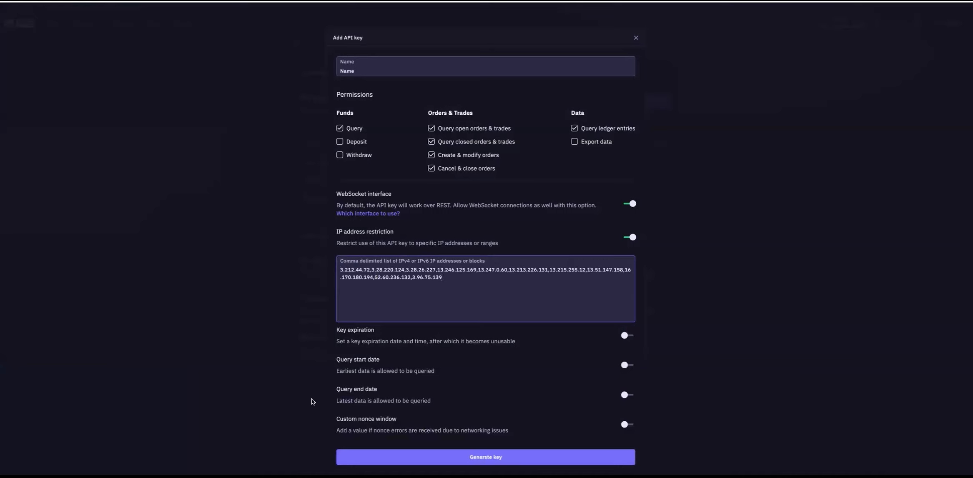
{"action": "left_click", "coordinate": [479, 460]}
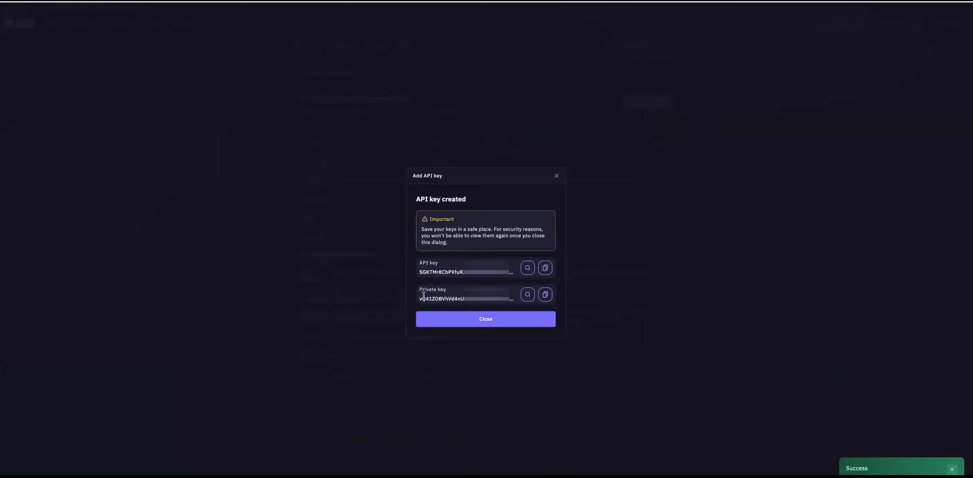
Step: Copy the generated API key and private key into the EazyBot connection's Key and Secret fields, and save the connection
{"action": "left_click", "coordinate": [545, 269]}
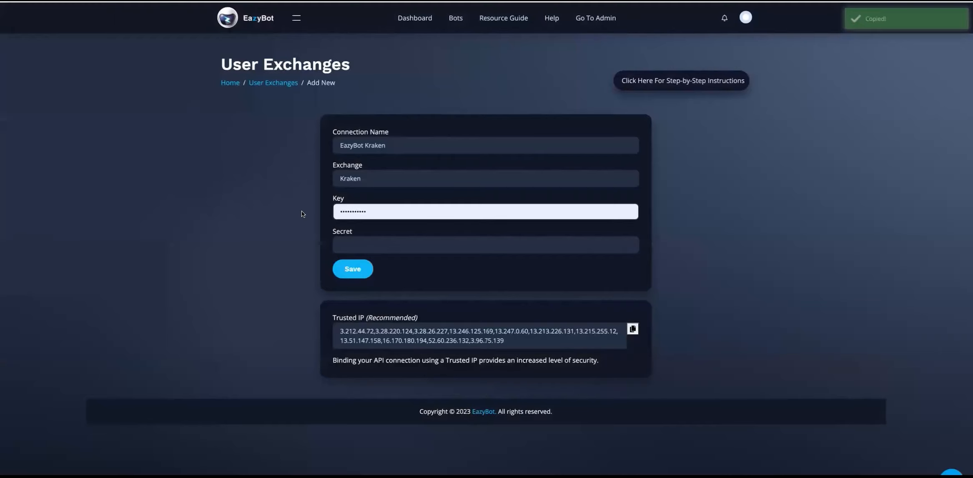
{"action": "double_click", "coordinate": [360, 212]}
{"action": "key", "text": "ctrl+v"}
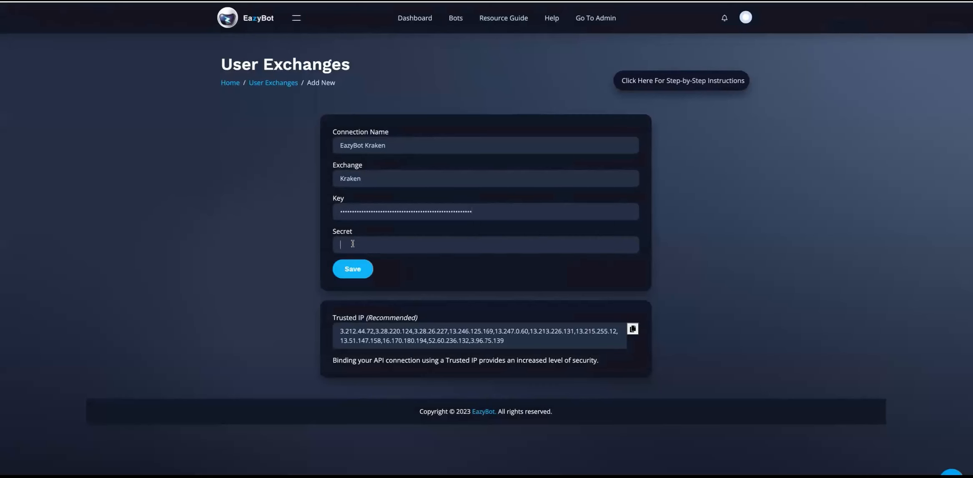
{"action": "left_click", "coordinate": [352, 244]}
{"action": "key", "text": "ctrl+v"}
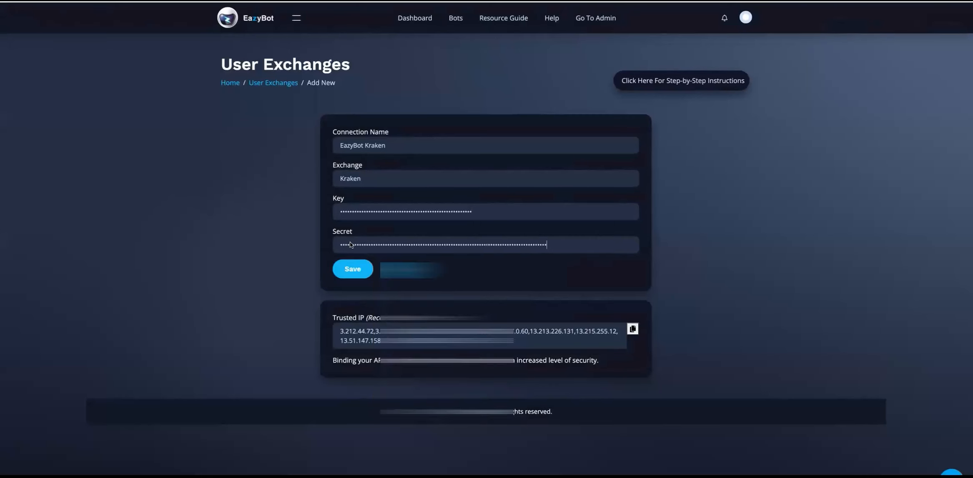
{"action": "left_click", "coordinate": [357, 271]}
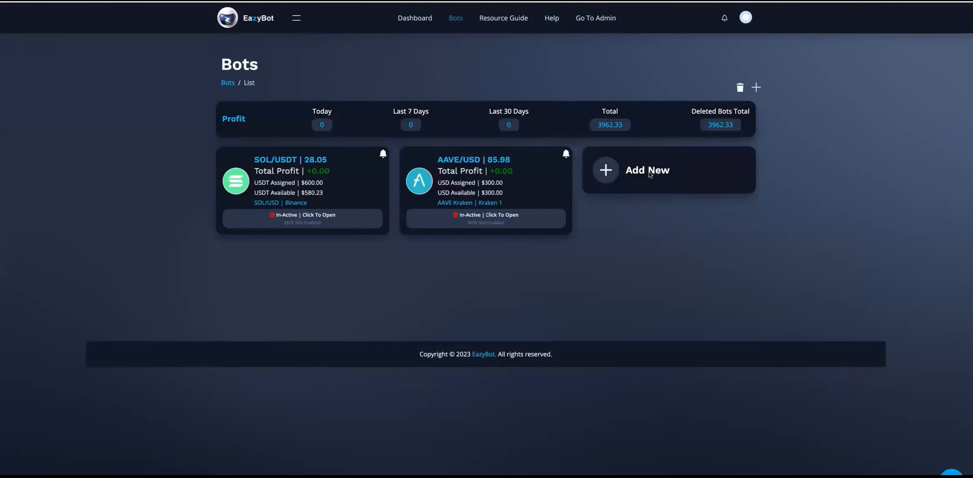
Step: Start a new bot on the EazyBot Kraken exchange connection and title it CRV
{"action": "left_click", "coordinate": [649, 174]}
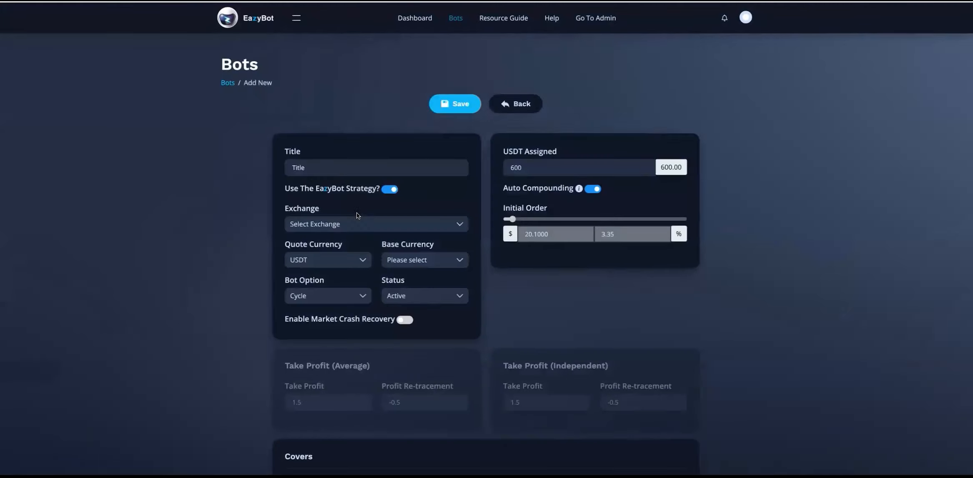
{"action": "left_click", "coordinate": [343, 225]}
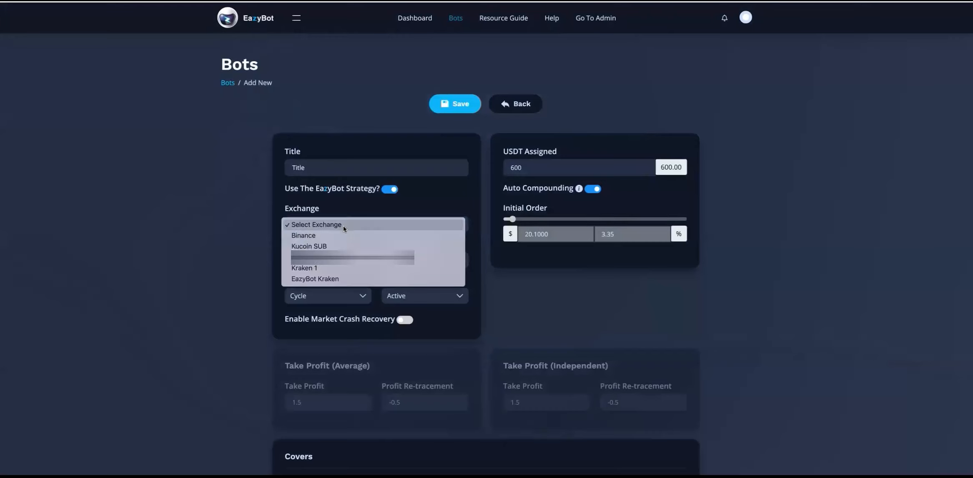
{"action": "left_click", "coordinate": [317, 279]}
{"action": "left_click", "coordinate": [321, 168]}
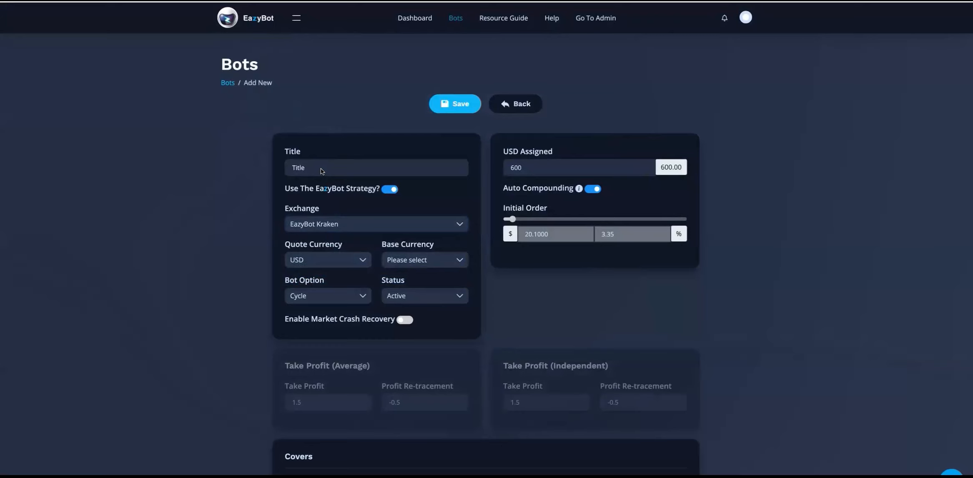
{"action": "scroll", "coordinate": [321, 170], "scroll_direction": "down", "scroll_amount": 1}
{"action": "type", "text": "CRV"}
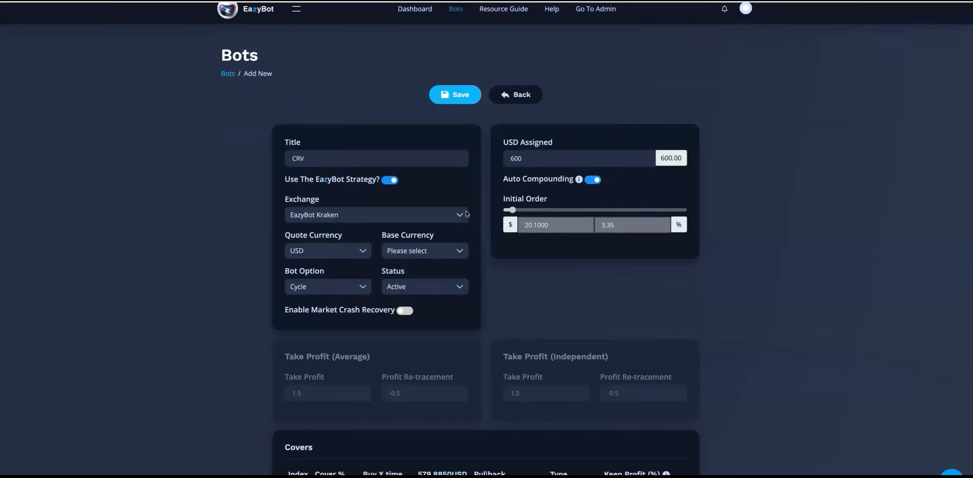
Step: Set the CRV bot's quote currency to USDT
{"action": "left_click", "coordinate": [334, 250]}
{"action": "left_click", "coordinate": [334, 255]}
{"action": "left_click", "coordinate": [333, 255]}
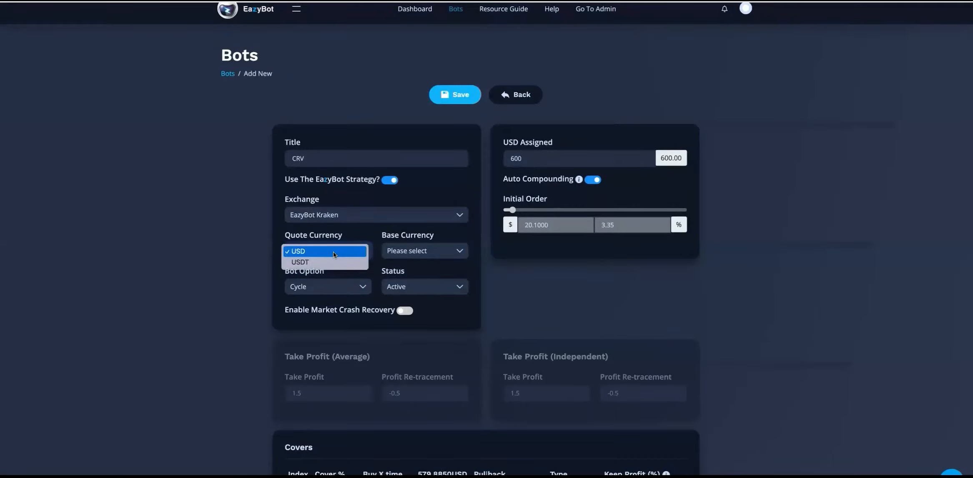
{"action": "left_click", "coordinate": [313, 263]}
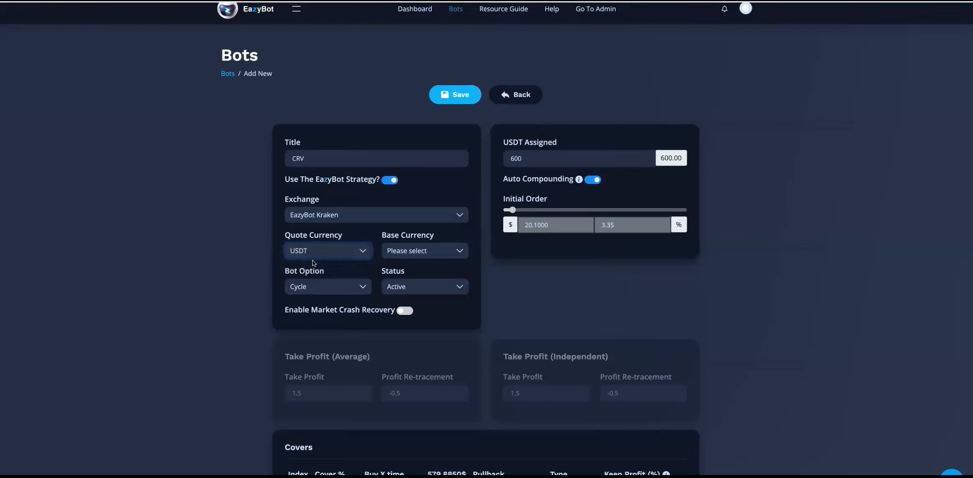
Step: Switch the CRV bot's quote currency back to USD
{"action": "left_click", "coordinate": [314, 247]}
{"action": "left_click", "coordinate": [315, 241]}
{"action": "left_click", "coordinate": [317, 251]}
{"action": "left_click", "coordinate": [216, 240]}
{"action": "left_click", "coordinate": [317, 252]}
{"action": "left_click", "coordinate": [313, 263]}
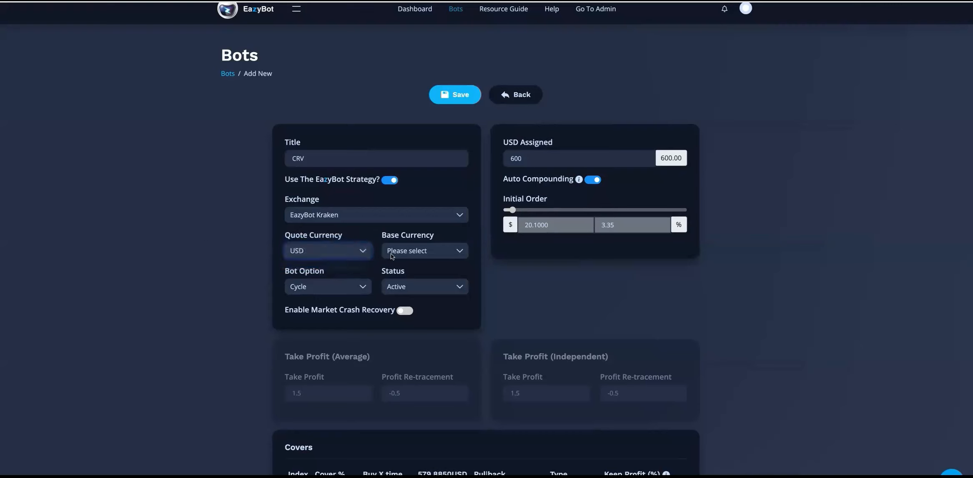
Step: Check the base currencies offered for a USDT quote, and set the CRV bot's quote currency to USD
{"action": "left_click", "coordinate": [416, 251]}
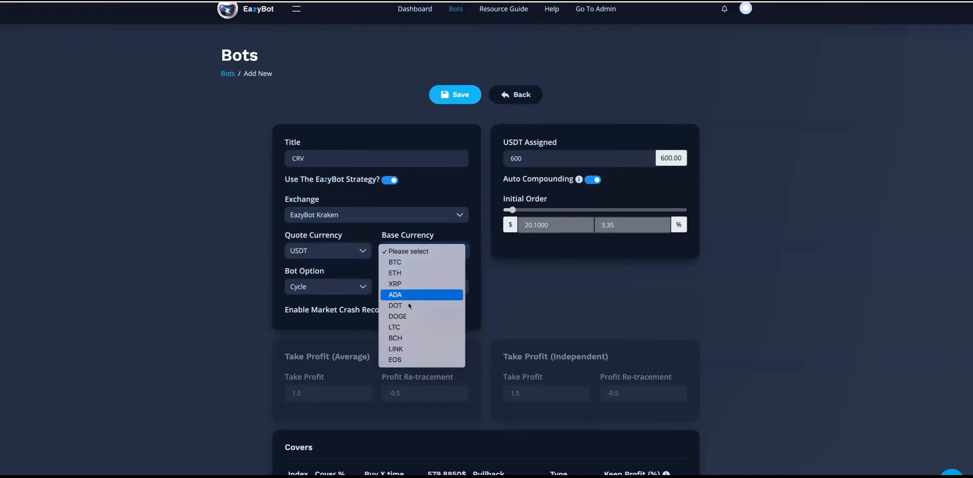
{"action": "key", "text": "Escape"}
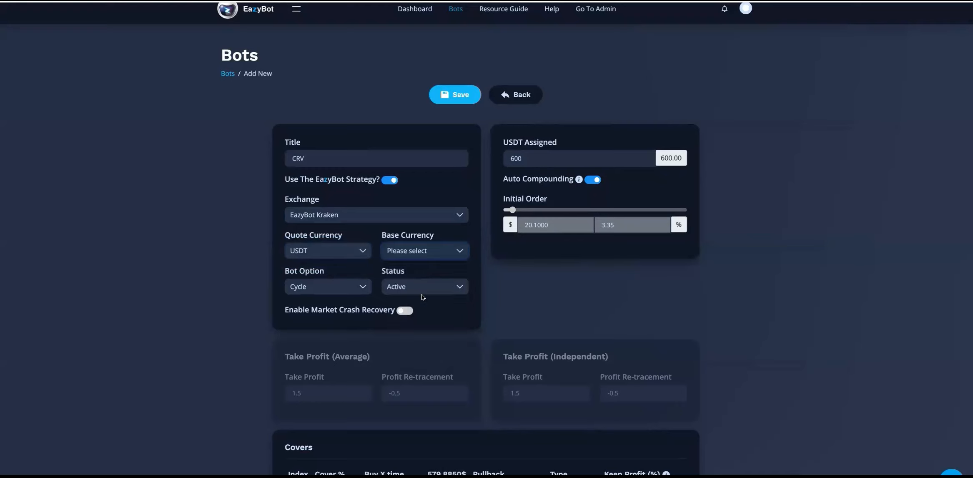
{"action": "left_click", "coordinate": [411, 252]}
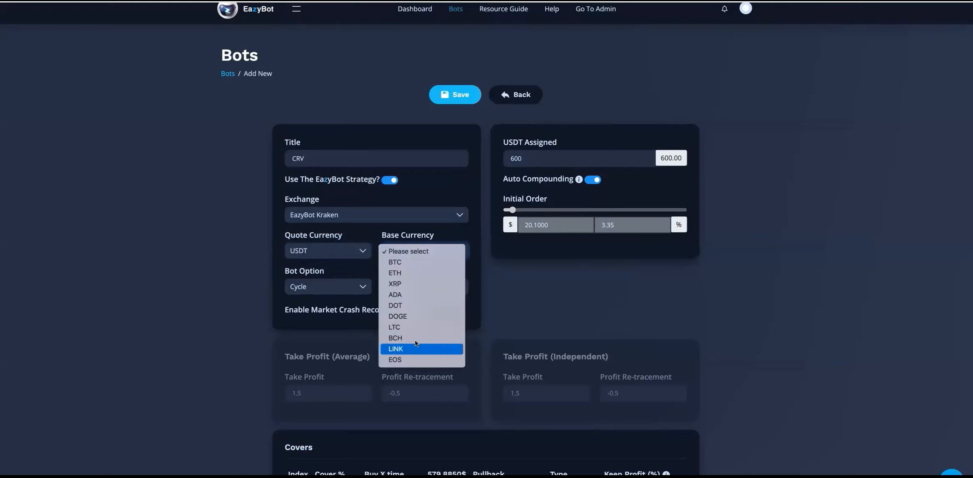
{"action": "left_click", "coordinate": [335, 253]}
{"action": "left_click", "coordinate": [317, 241]}
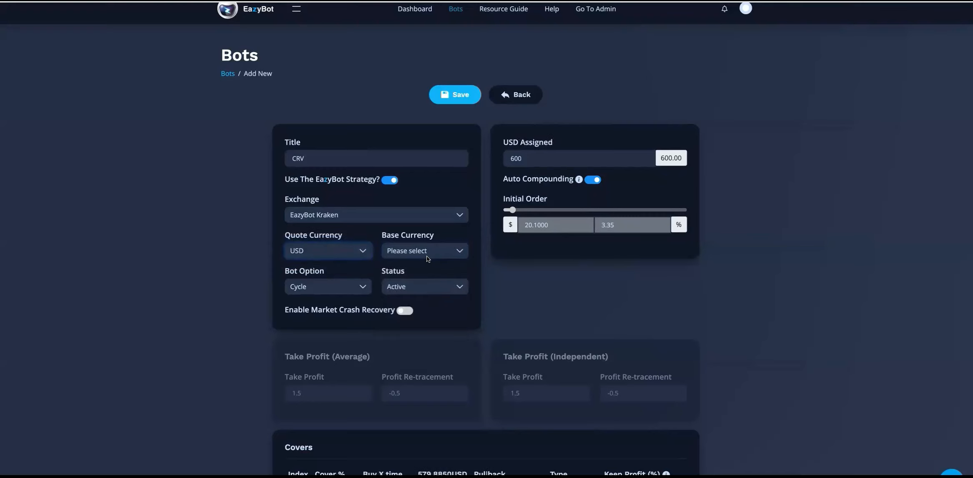
Step: Review the base currencies offered for the USD quote currency
{"action": "left_click", "coordinate": [427, 259]}
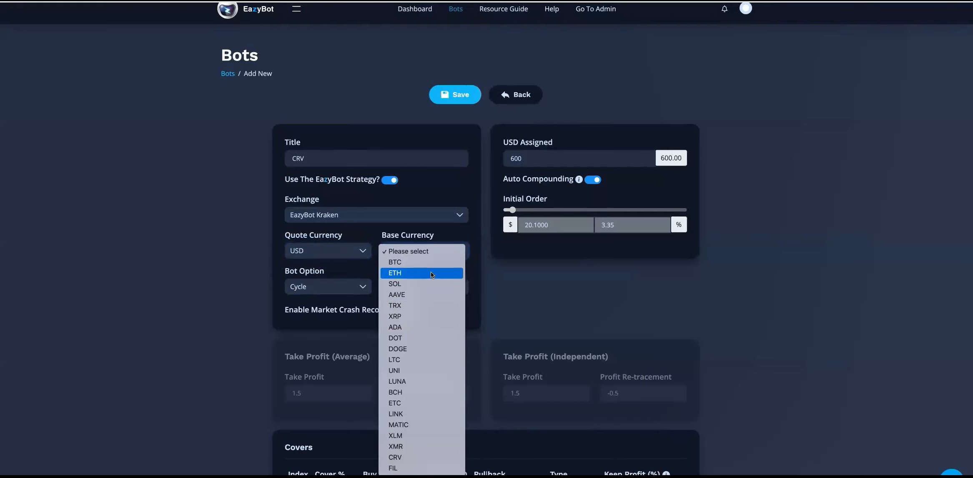
{"action": "left_click", "coordinate": [394, 250]}
{"action": "left_click", "coordinate": [411, 253]}
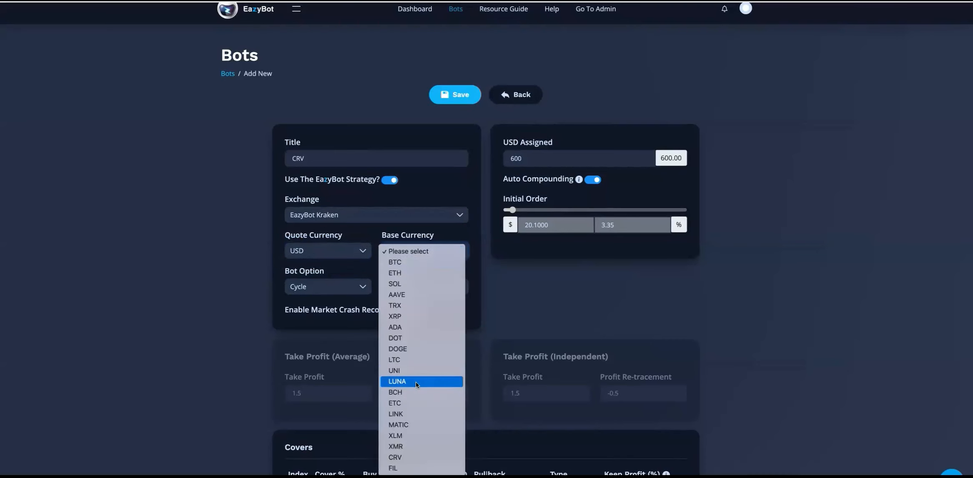
{"action": "left_click", "coordinate": [374, 231]}
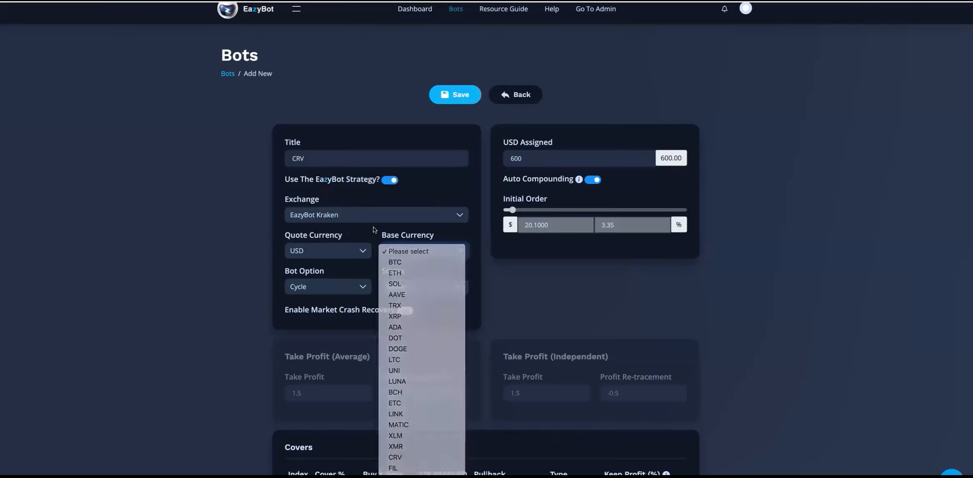
Step: Switch the quote currency to USDT and list its available base currencies
{"action": "left_click", "coordinate": [322, 252]}
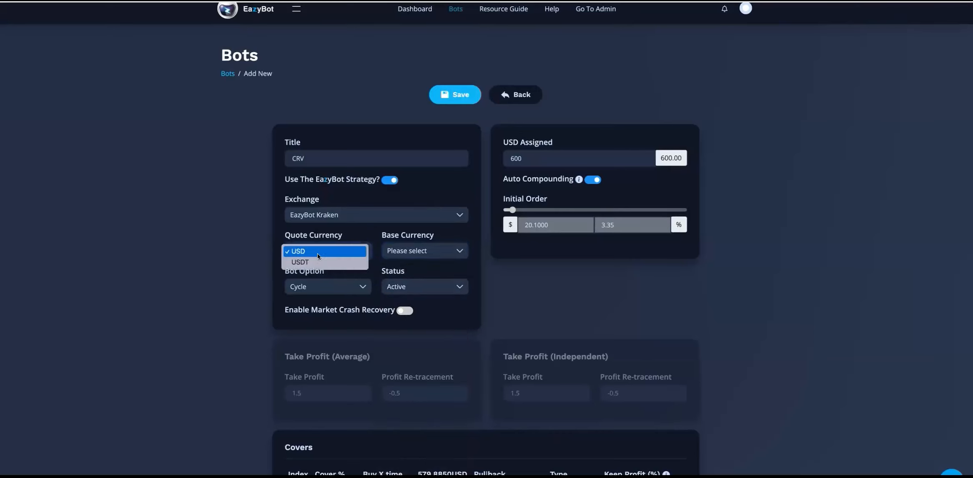
{"action": "left_click", "coordinate": [307, 262]}
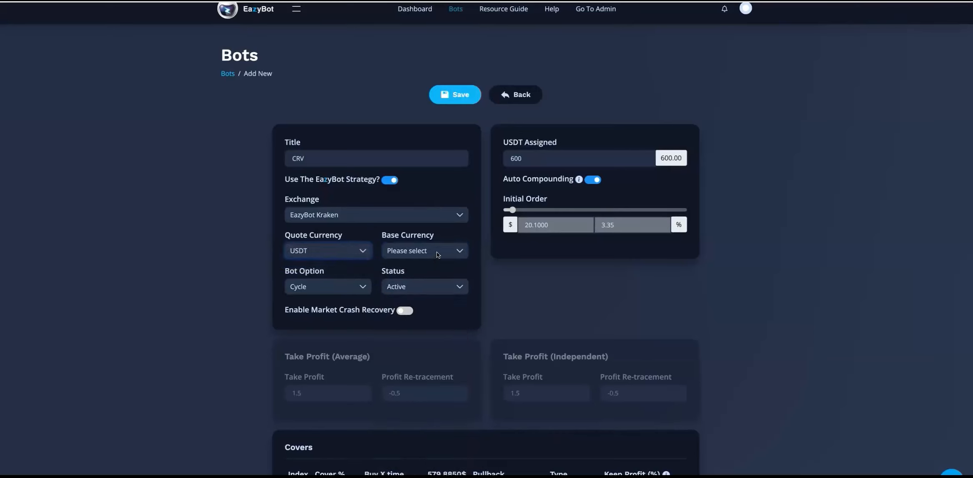
{"action": "left_click", "coordinate": [422, 253]}
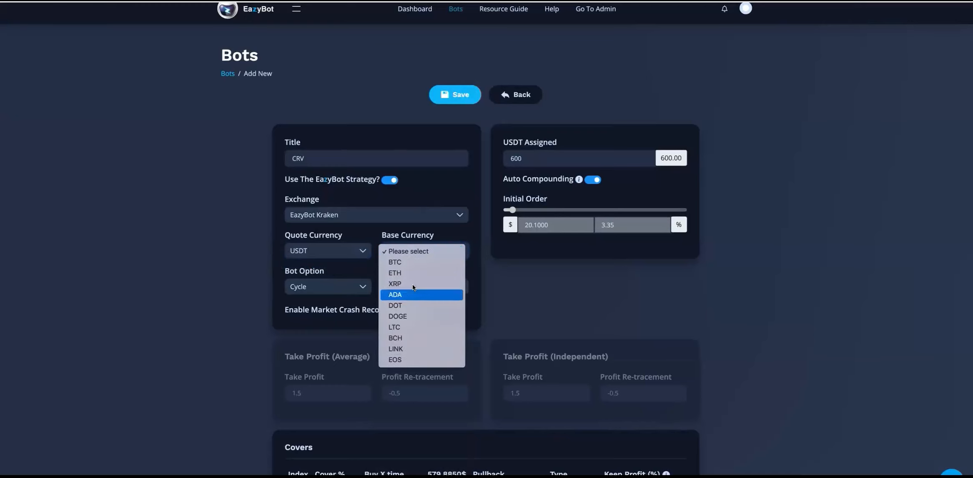
Step: Set the bot's quote currency to USD and its base currency to CRV
{"action": "left_click", "coordinate": [342, 254]}
{"action": "left_click", "coordinate": [342, 253]}
{"action": "left_click", "coordinate": [299, 241]}
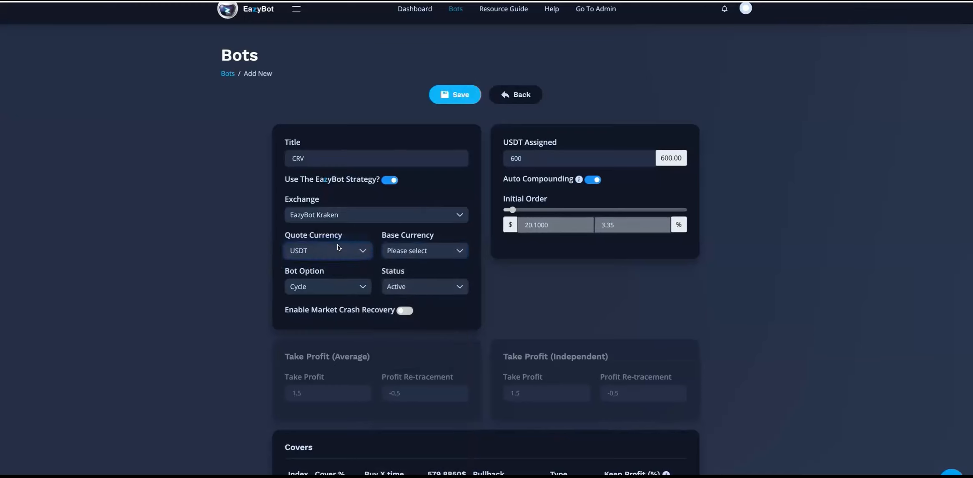
{"action": "left_click", "coordinate": [403, 251]}
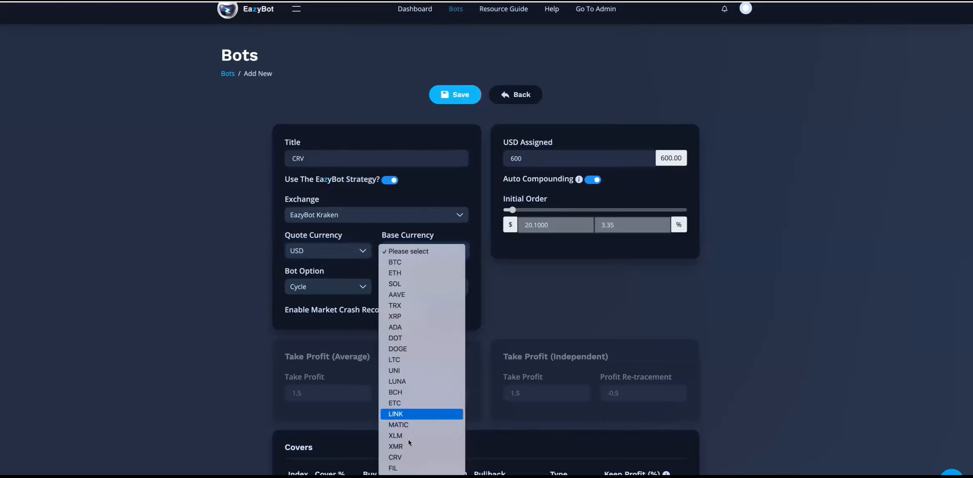
{"action": "left_click", "coordinate": [403, 458]}
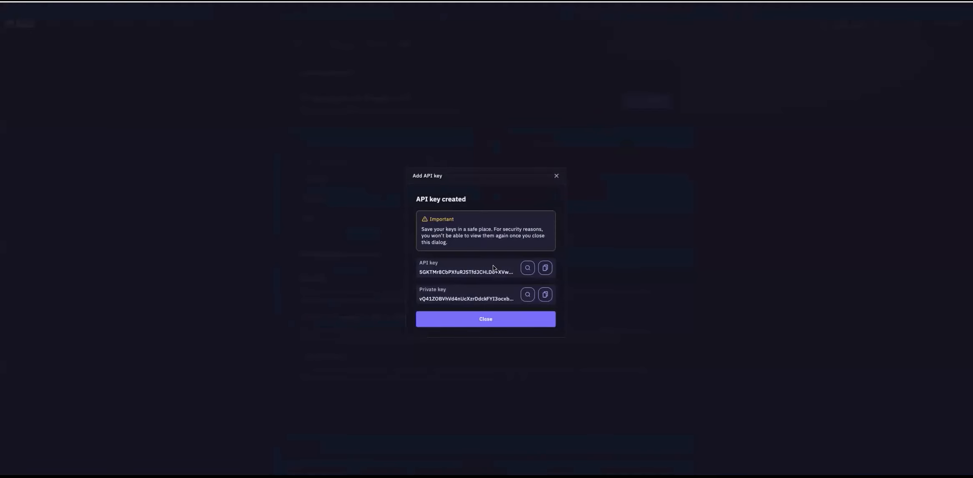
Step: Switch to Kraken, dismiss the created API key dialog, and check the Convert option on the Kraken home page
{"action": "left_click", "coordinate": [478, 320]}
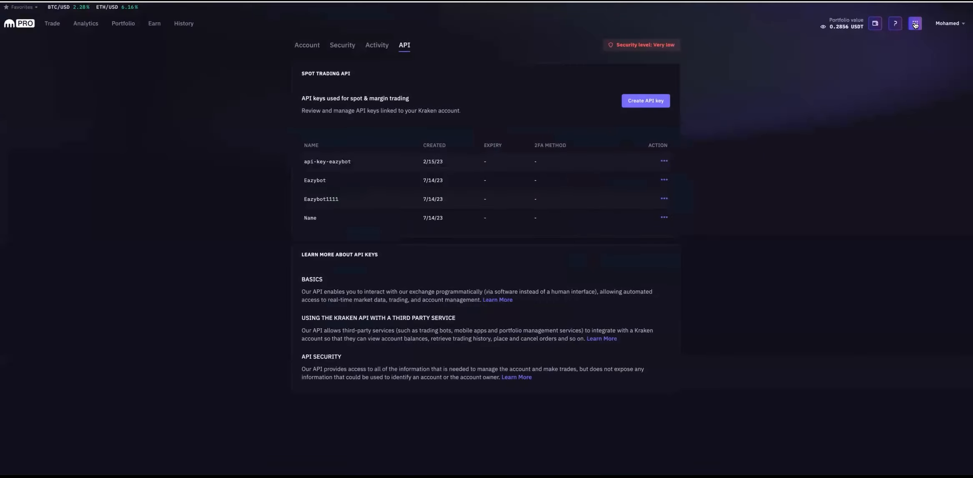
{"action": "left_click", "coordinate": [914, 25]}
{"action": "left_click", "coordinate": [845, 50]}
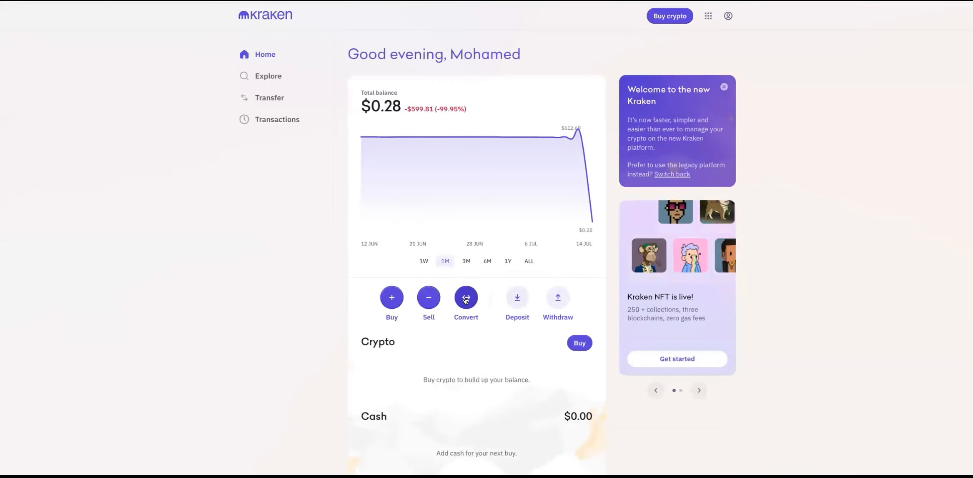
{"action": "left_click", "coordinate": [466, 298]}
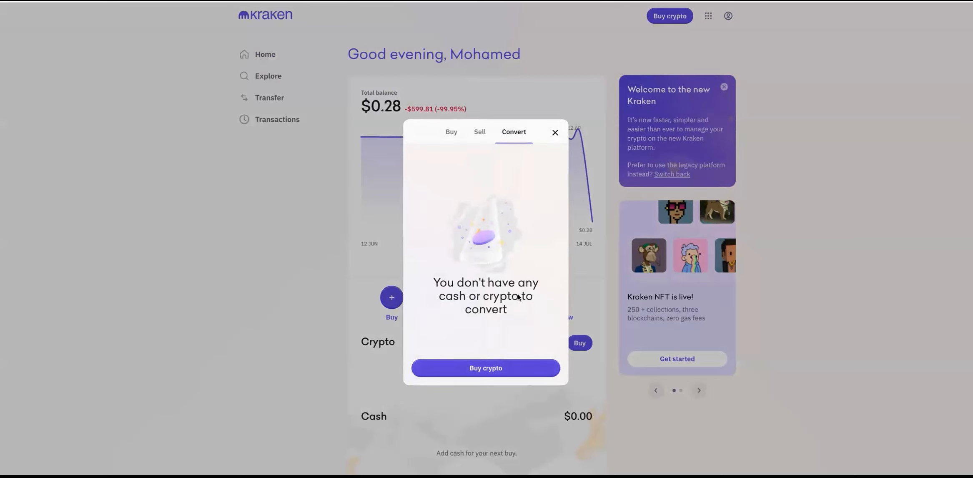
{"action": "left_click", "coordinate": [555, 133]}
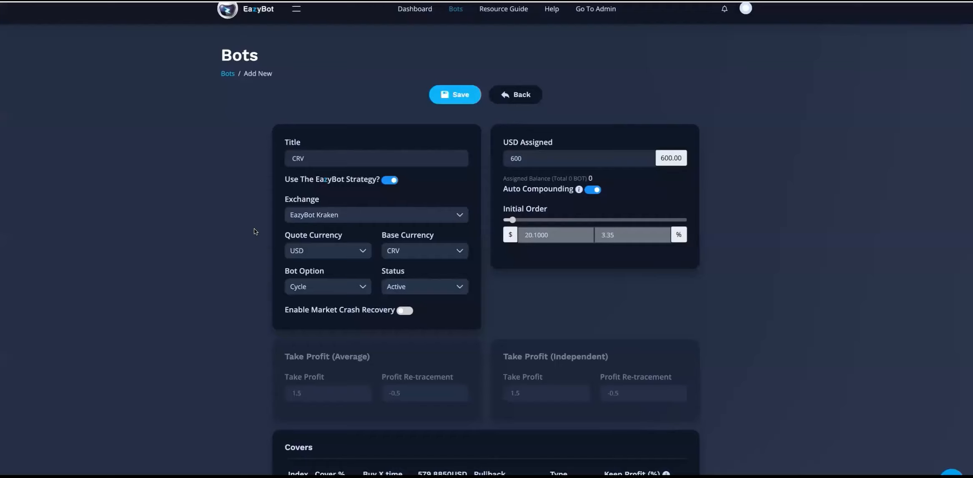
Step: Switch back to EazyBot and set the new bot's USD Assigned amount to 300
{"action": "scroll", "coordinate": [215, 253], "scroll_direction": "down", "scroll_amount": 1}
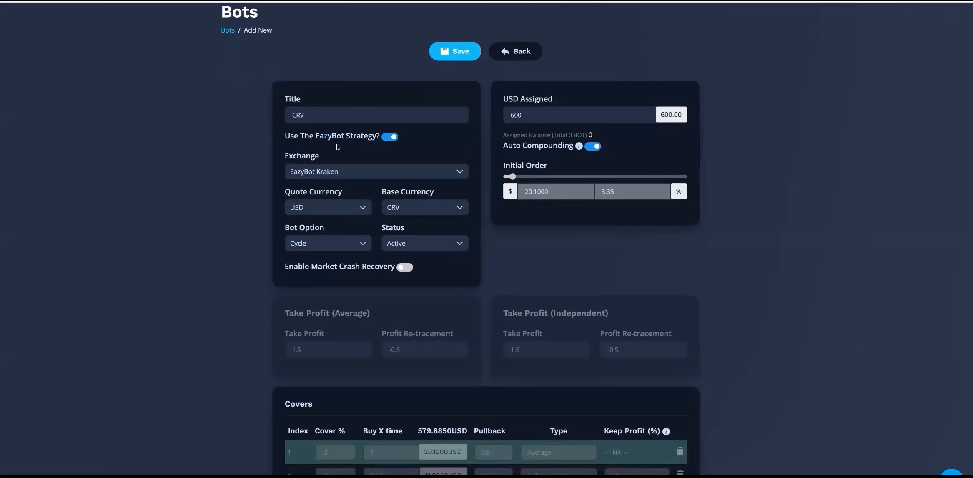
{"action": "left_click_drag", "start_coordinate": [539, 116], "coordinate": [501, 116]}
{"action": "type", "text": "300"}
{"action": "left_click", "coordinate": [744, 125]}
Step: Set the new bot's base currency to ETH and its USD Assigned amount to 1200
{"action": "left_click", "coordinate": [323, 208]}
{"action": "left_click", "coordinate": [361, 209]}
{"action": "left_click", "coordinate": [402, 208]}
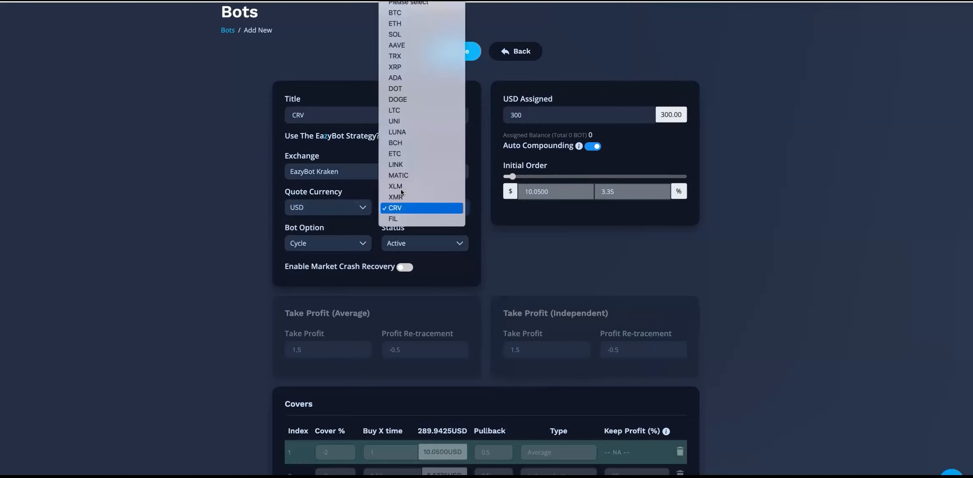
{"action": "left_click", "coordinate": [401, 23]}
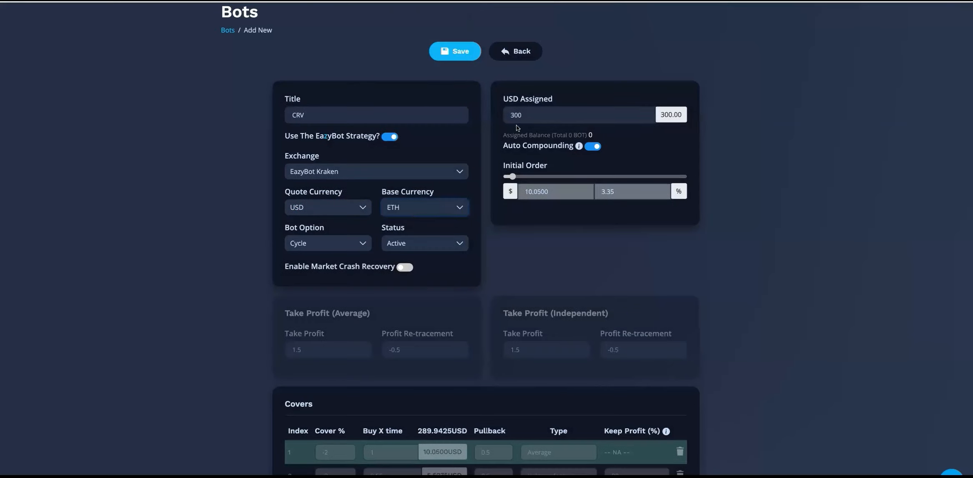
{"action": "left_click_drag", "start_coordinate": [527, 114], "coordinate": [486, 115]}
{"action": "type", "text": "1200"}
Step: Change the new bot's base currency to BCH, keeping the assigned amount
{"action": "left_click", "coordinate": [424, 210]}
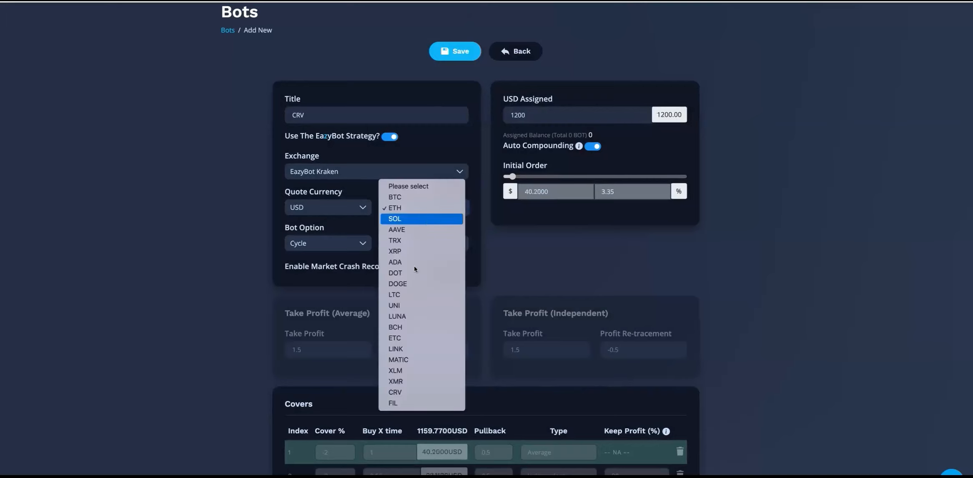
{"action": "left_click", "coordinate": [408, 326]}
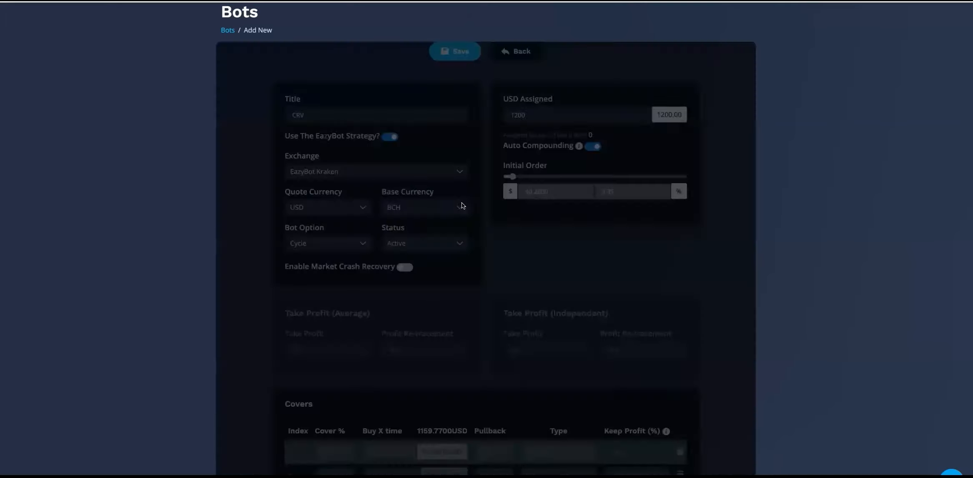
{"action": "left_click_drag", "start_coordinate": [540, 116], "coordinate": [499, 118]}
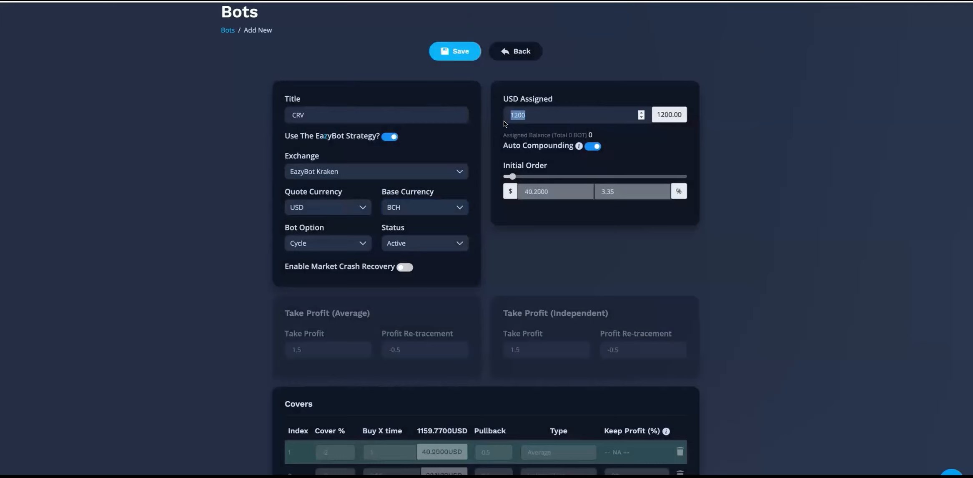
{"action": "left_click", "coordinate": [520, 244]}
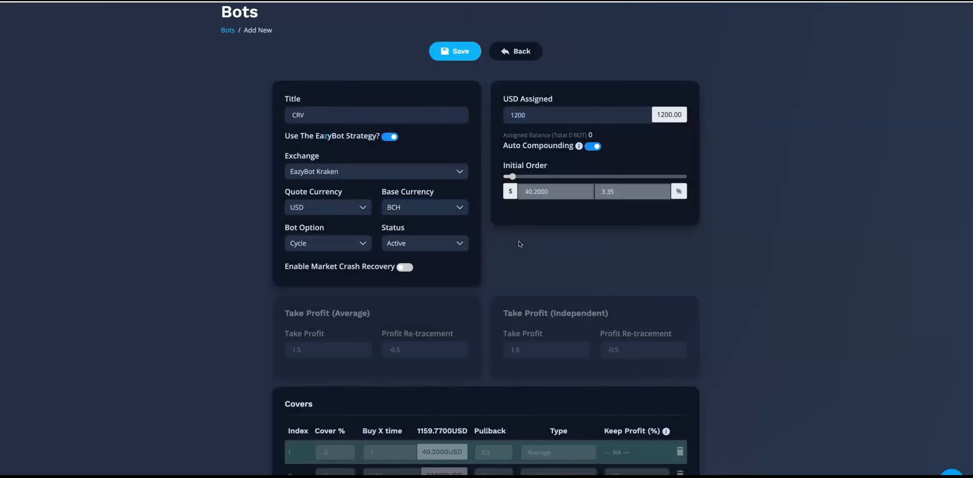
Step: Set the new bot's quote currency to USDT and its base currency to ETH
{"action": "left_click", "coordinate": [332, 211]}
{"action": "left_click", "coordinate": [319, 219]}
{"action": "left_click", "coordinate": [446, 206]}
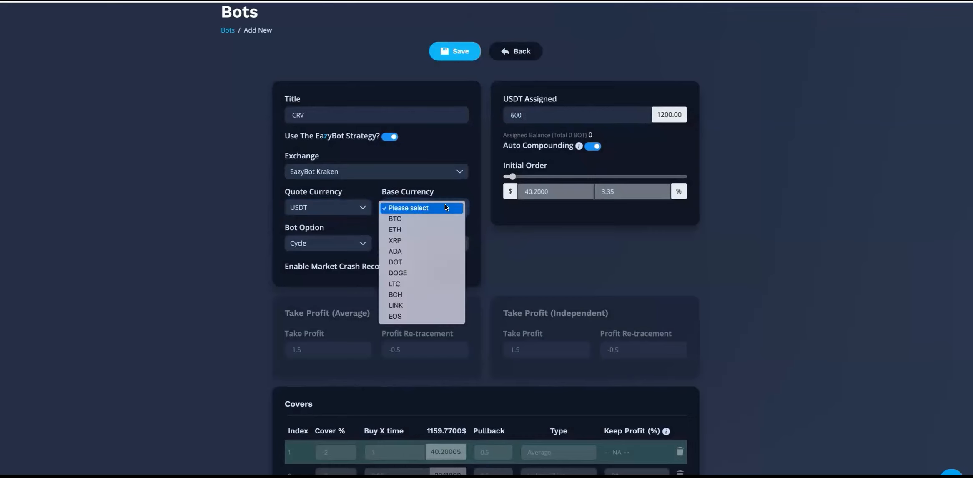
{"action": "left_click", "coordinate": [407, 229]}
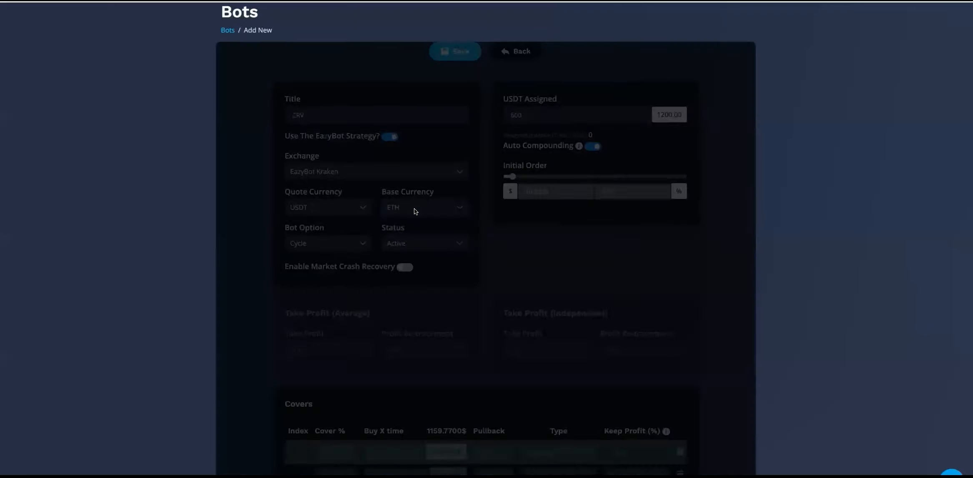
Step: Set the new bot's base currency to BCH and its USDT Assigned amount to 1300
{"action": "left_click", "coordinate": [427, 210]}
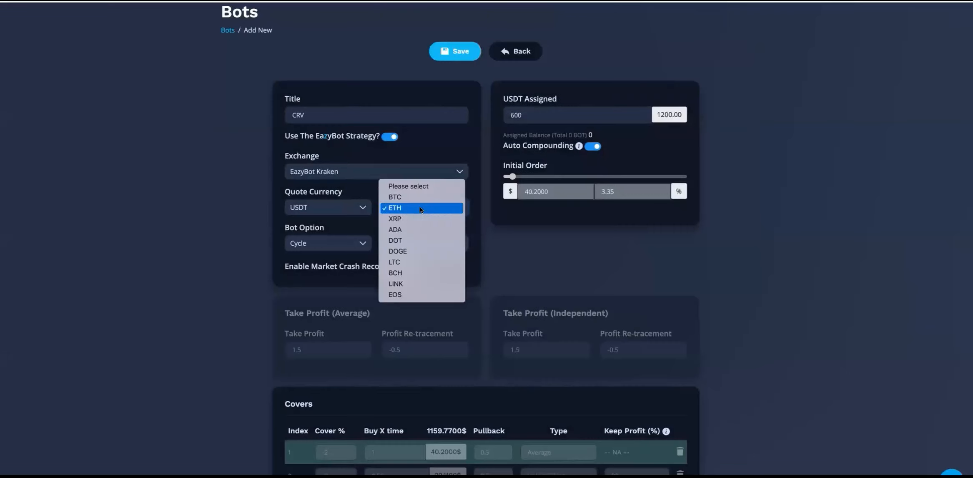
{"action": "left_click", "coordinate": [405, 273]}
{"action": "left_click_drag", "start_coordinate": [526, 115], "coordinate": [479, 113]}
{"action": "type", "text": "13"}
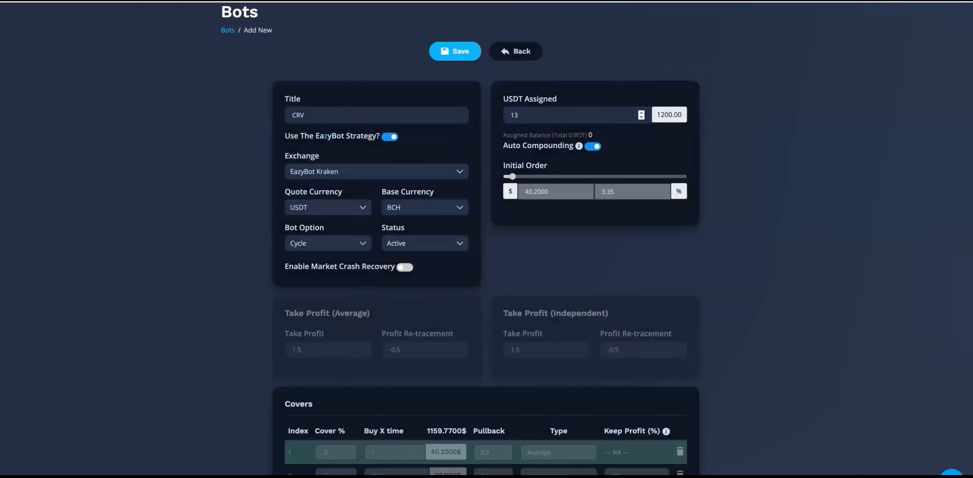
{"action": "type", "text": "00"}
Step: Leave the new bot form without saving and return to the list of bots
{"action": "left_click", "coordinate": [227, 31]}
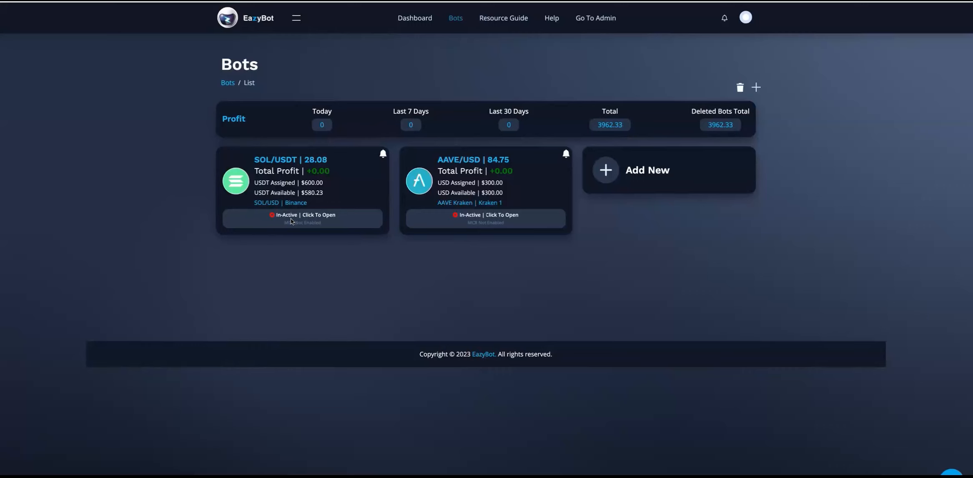
{"action": "left_click", "coordinate": [296, 18]}
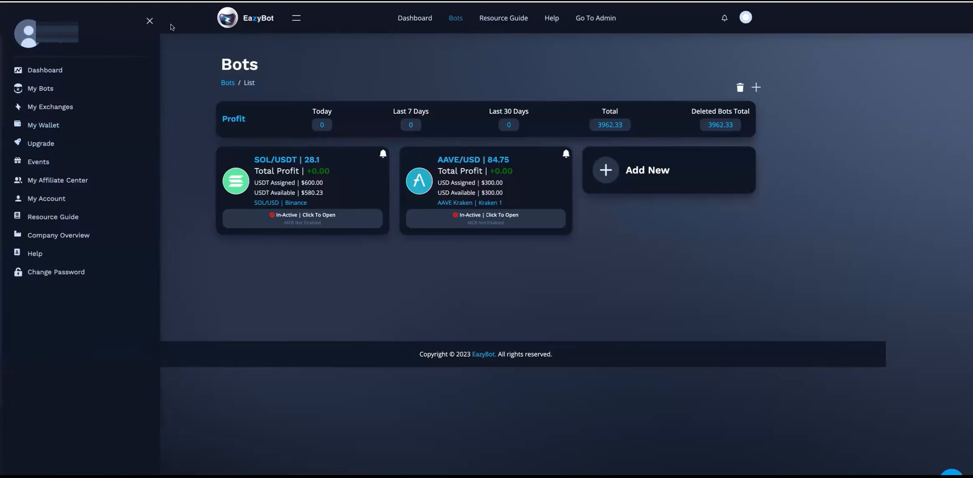
{"action": "left_click", "coordinate": [149, 21]}
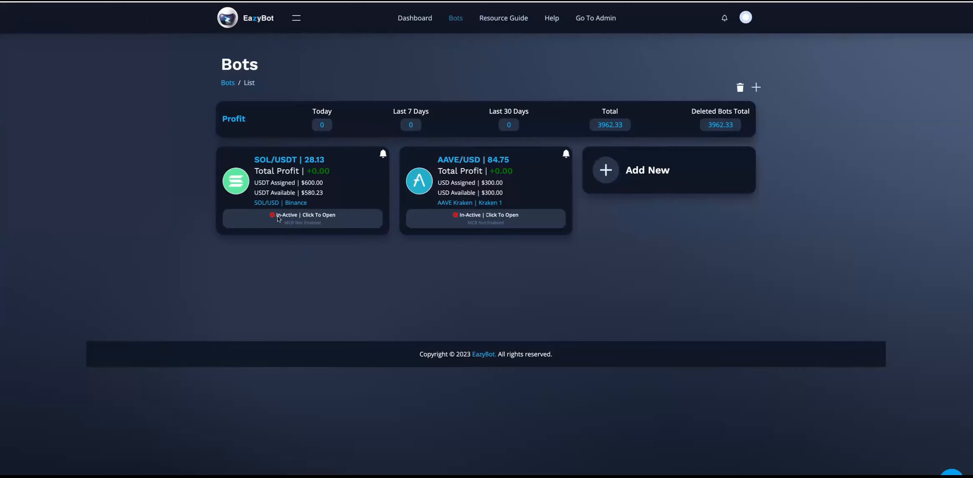
Step: Open the settings of the SOL/USDT bot and set its status to Active
{"action": "left_click", "coordinate": [298, 220]}
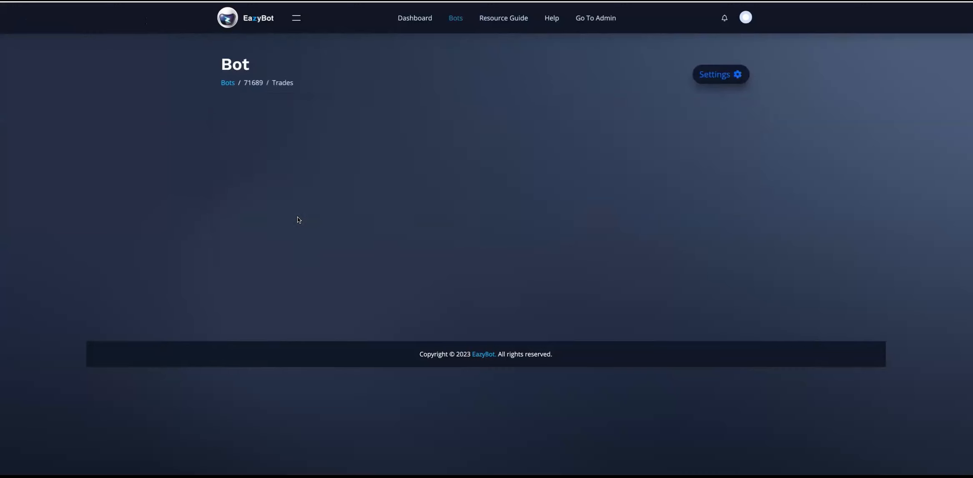
{"action": "left_click", "coordinate": [717, 75]}
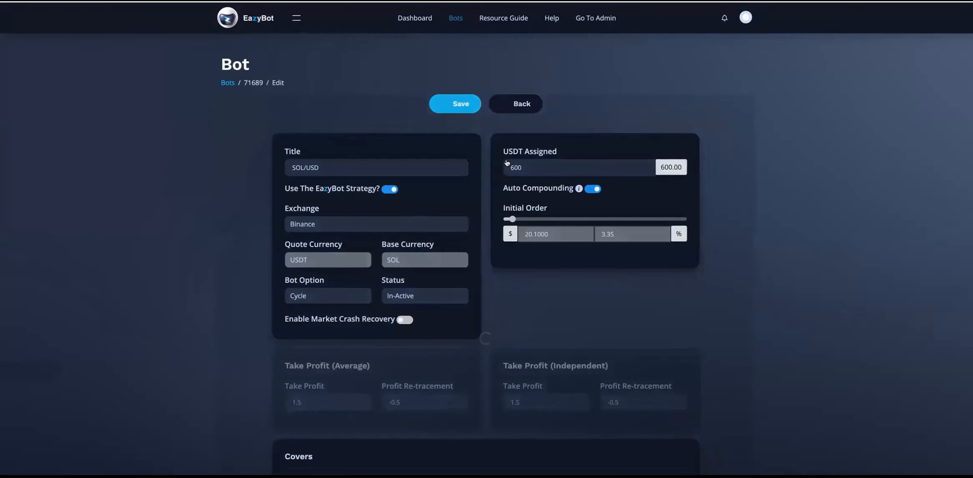
{"action": "left_click", "coordinate": [423, 296]}
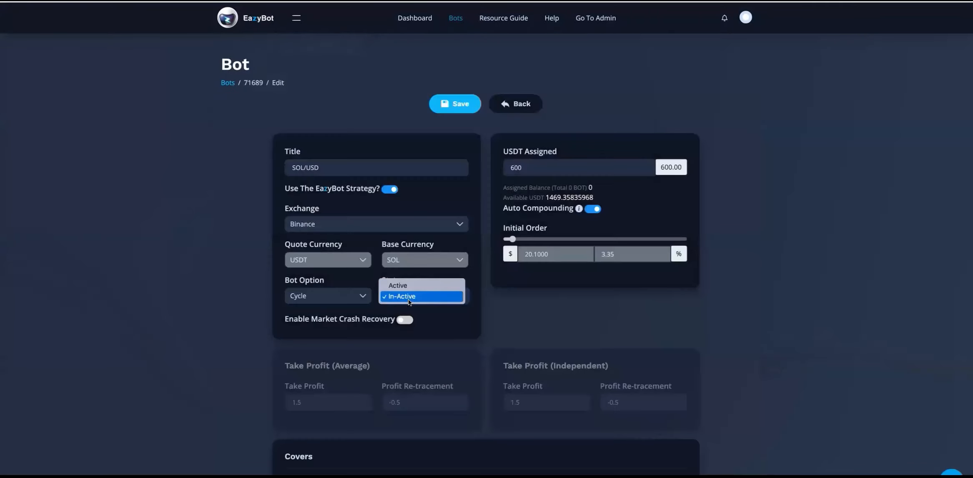
{"action": "left_click", "coordinate": [460, 308]}
{"action": "left_click", "coordinate": [431, 298]}
{"action": "left_click", "coordinate": [408, 284]}
Step: Set the SOL/USDT bot's status back to In-Active and save the bot
{"action": "left_click", "coordinate": [406, 294]}
{"action": "left_click", "coordinate": [402, 306]}
{"action": "left_click", "coordinate": [446, 103]}
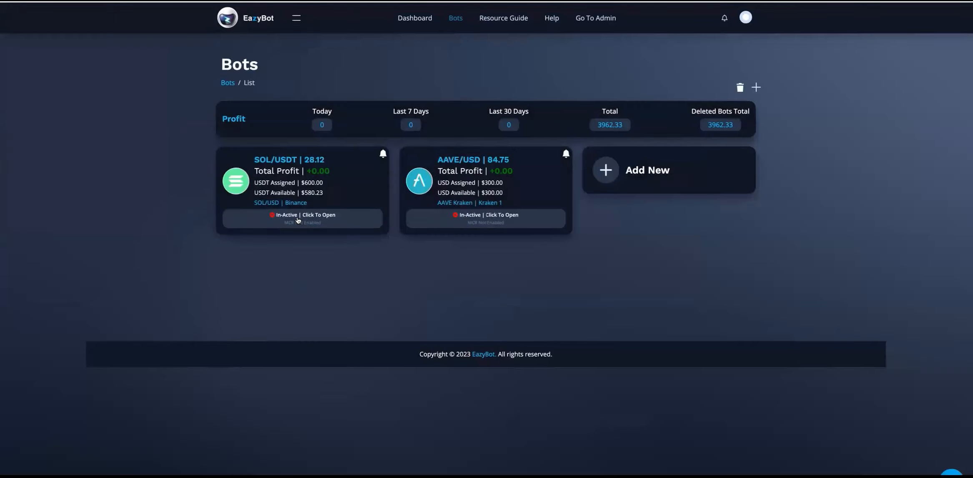
Step: Open the SOL/USDT bot's settings, change its exchange to EazyBot Kraken and continue past the exchange connection warning
{"action": "left_click", "coordinate": [298, 220]}
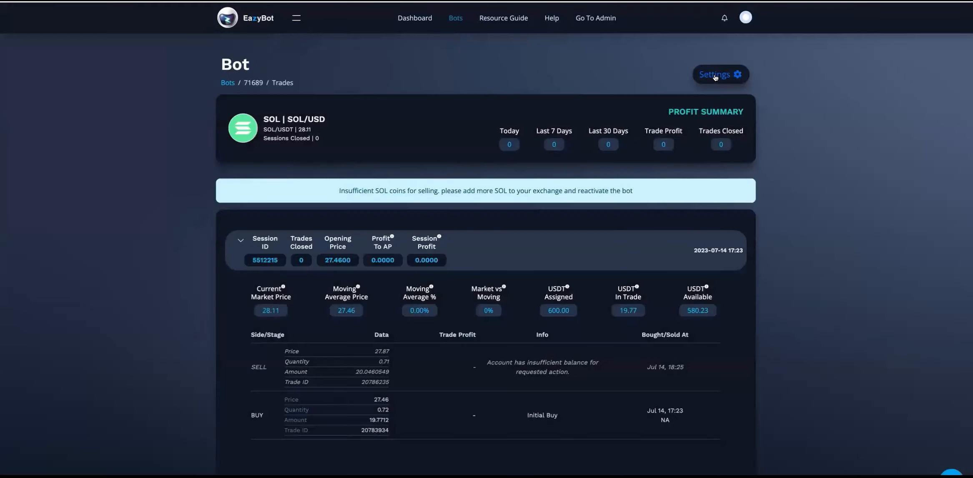
{"action": "left_click", "coordinate": [714, 75]}
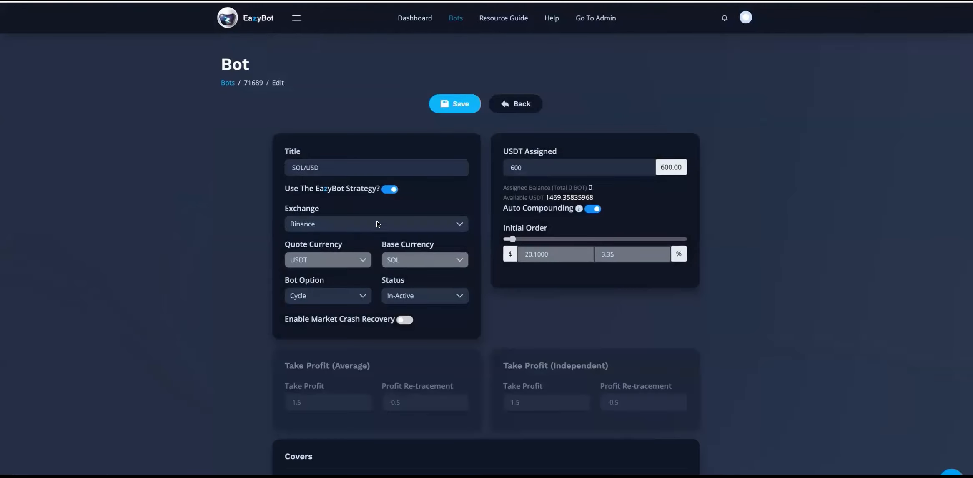
{"action": "left_click", "coordinate": [333, 228]}
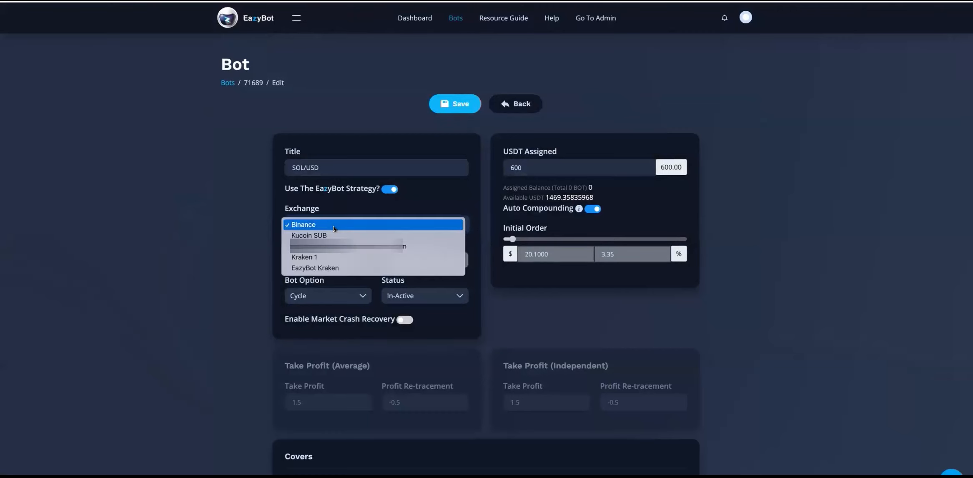
{"action": "left_click", "coordinate": [330, 269]}
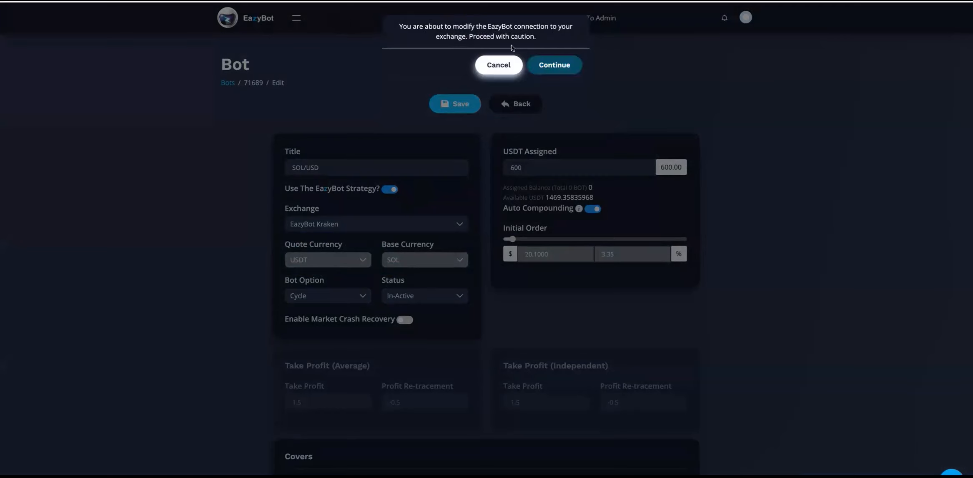
{"action": "left_click", "coordinate": [552, 66]}
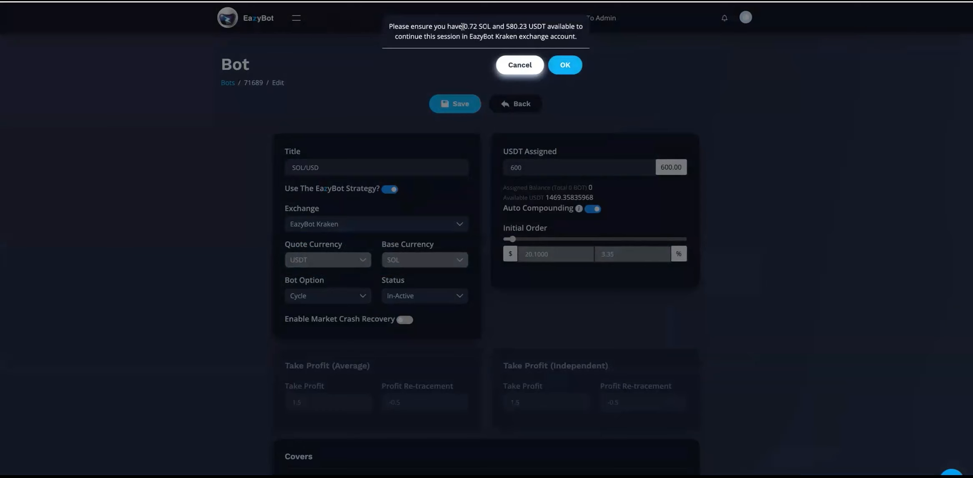
Step: Review the SOL and USDT amounts required in the EazyBot Kraken account, accept the exchange change and save the bot
{"action": "left_click_drag", "start_coordinate": [463, 27], "coordinate": [491, 26]}
{"action": "left_click", "coordinate": [507, 27]}
{"action": "left_click_drag", "start_coordinate": [507, 26], "coordinate": [546, 26]}
{"action": "left_click", "coordinate": [470, 26]}
{"action": "left_click_drag", "start_coordinate": [464, 26], "coordinate": [486, 27]}
{"action": "left_click", "coordinate": [462, 24]}
{"action": "double_click", "coordinate": [476, 26]}
{"action": "left_click", "coordinate": [565, 65]}
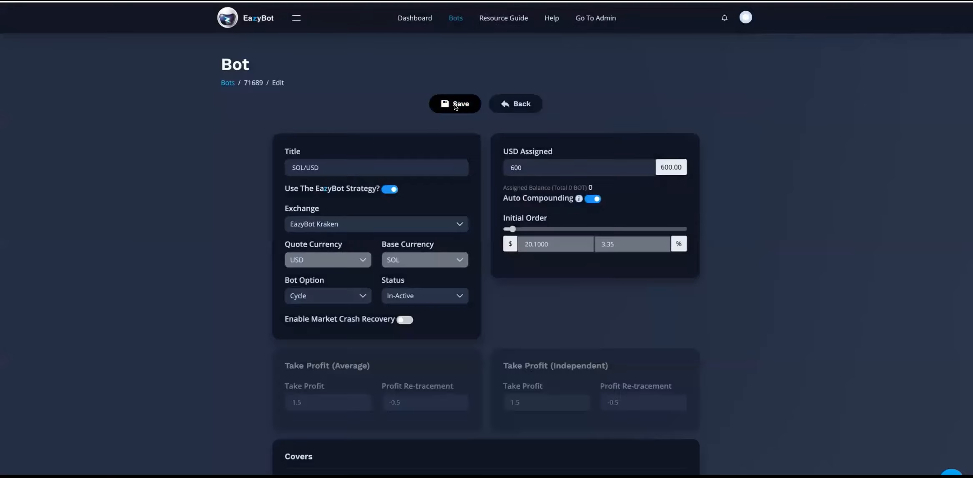
{"action": "left_click", "coordinate": [456, 104]}
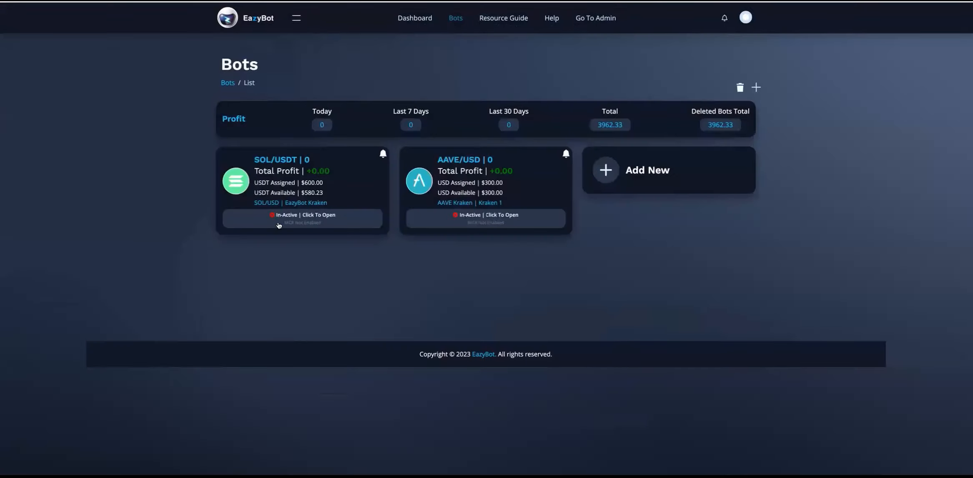
Step: Reopen the SOL/USDT bot's settings, set its status to Active and save the bot
{"action": "left_click", "coordinate": [349, 214]}
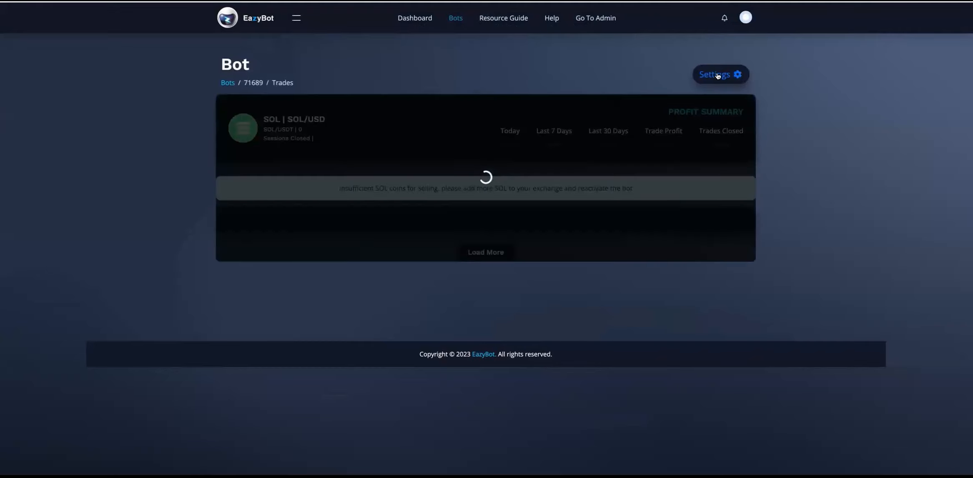
{"action": "left_click", "coordinate": [717, 75]}
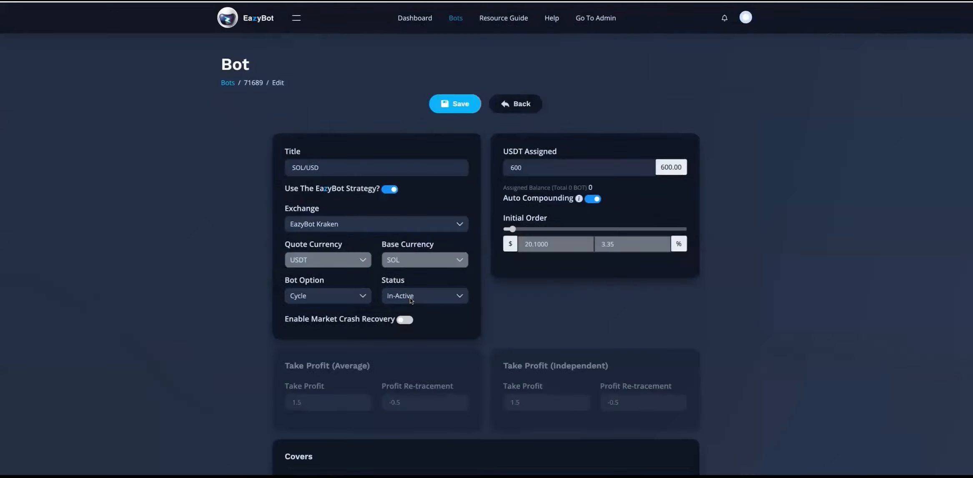
{"action": "left_click", "coordinate": [412, 294]}
{"action": "left_click", "coordinate": [412, 285]}
{"action": "left_click", "coordinate": [455, 104]}
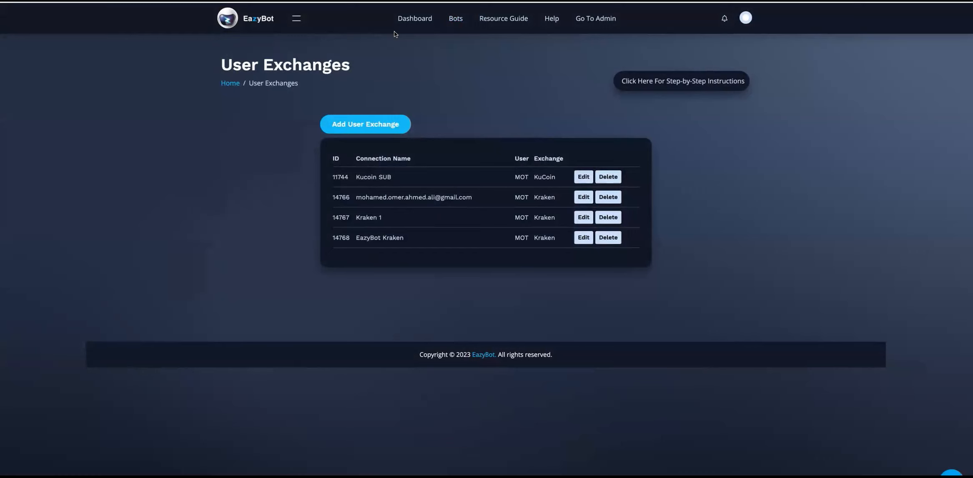
Step: Return to the bots list by way of the dashboard and open the SOL/USDT bot's settings again
{"action": "left_click", "coordinate": [413, 18]}
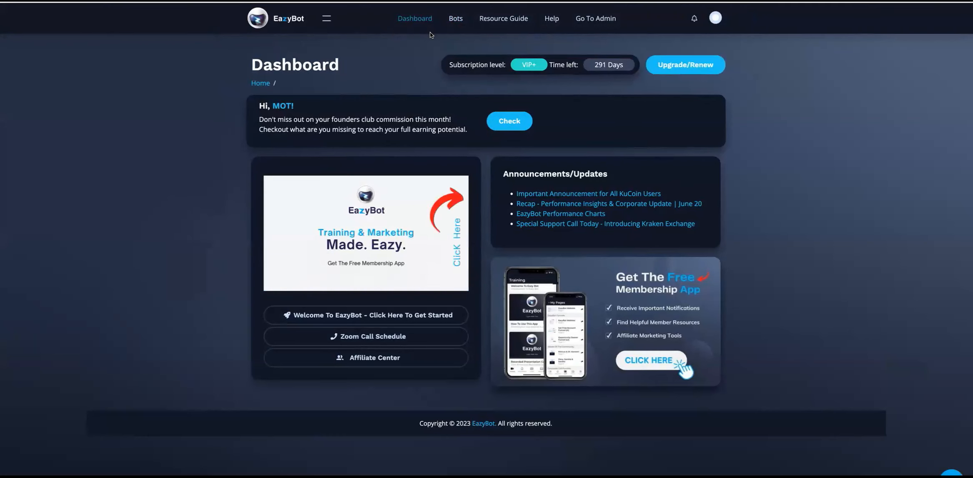
{"action": "left_click", "coordinate": [454, 20]}
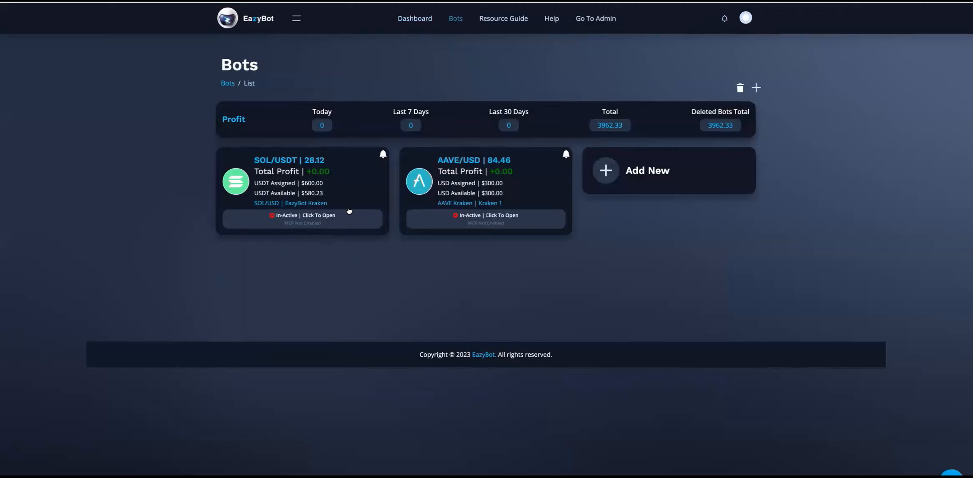
{"action": "left_click", "coordinate": [365, 208]}
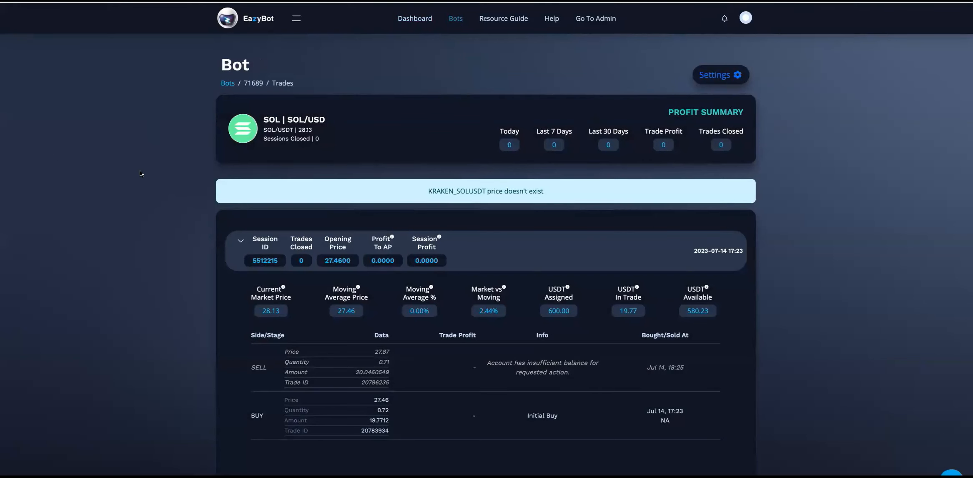
{"action": "left_click", "coordinate": [718, 76]}
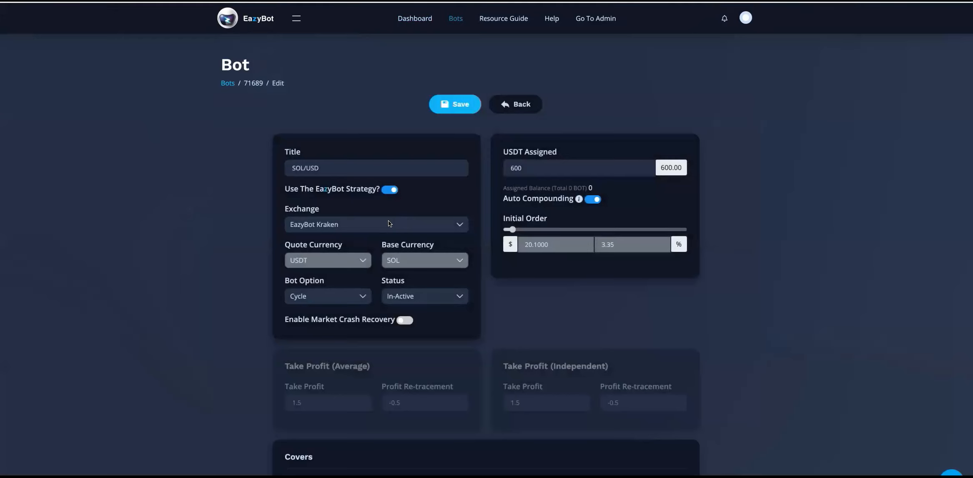
Step: Try to switch the SOL/USDT bot's exchange to Kraken 1, consult the Kraken account, and dismiss the balance requirement
{"action": "left_click", "coordinate": [361, 227]}
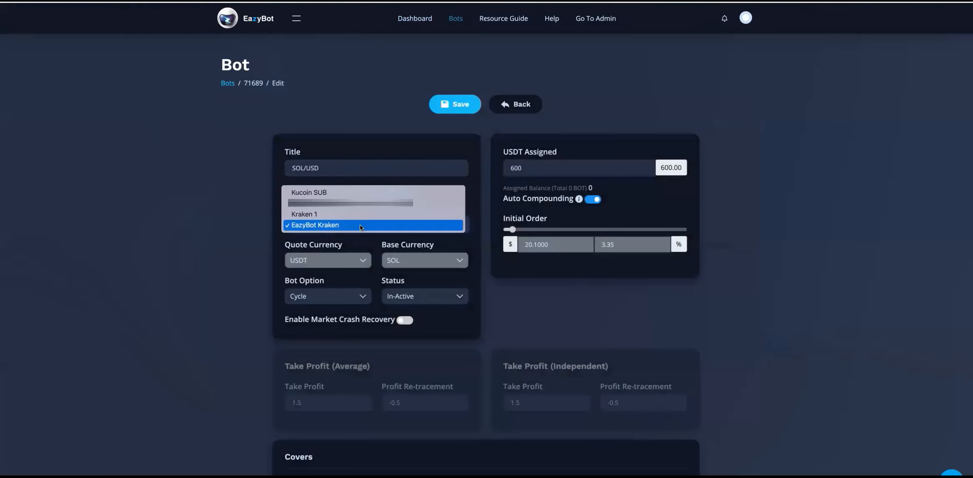
{"action": "left_click", "coordinate": [331, 213]}
{"action": "left_click", "coordinate": [557, 72]}
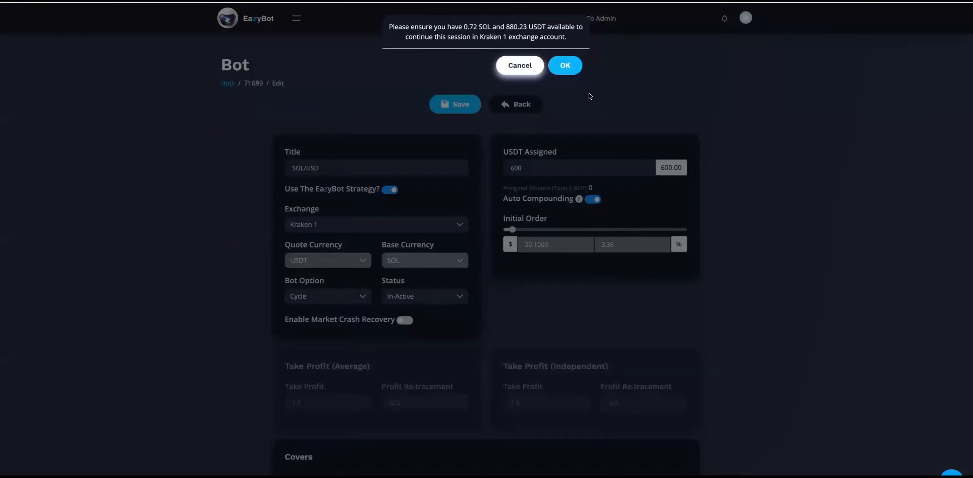
{"action": "left_click", "coordinate": [561, 65]}
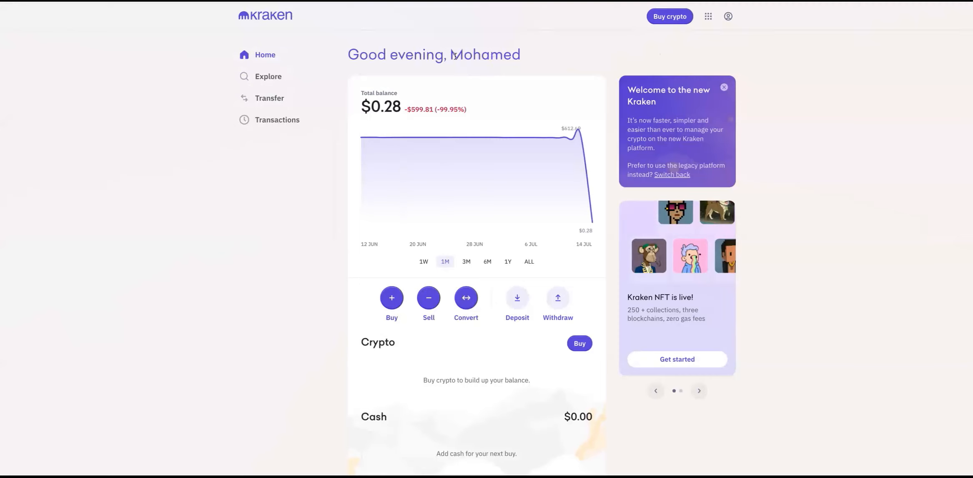
{"action": "left_click", "coordinate": [707, 18]}
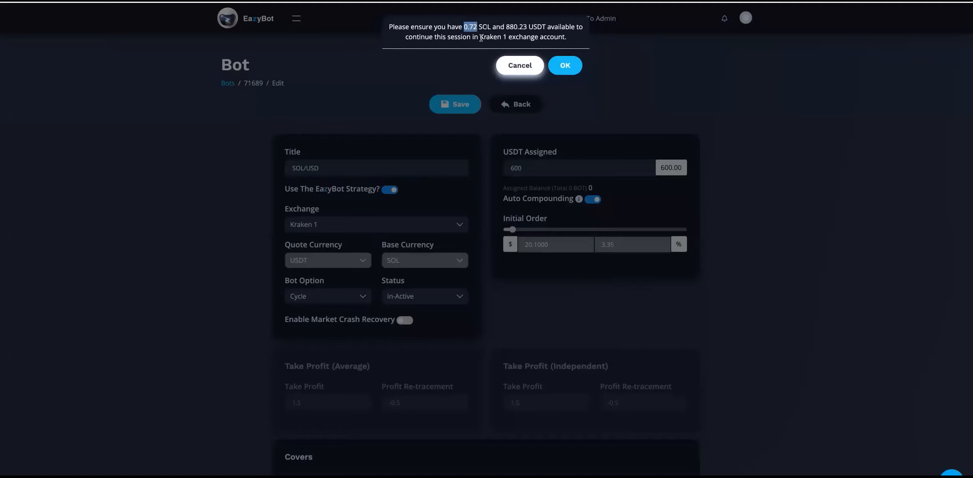
{"action": "left_click", "coordinate": [644, 78]}
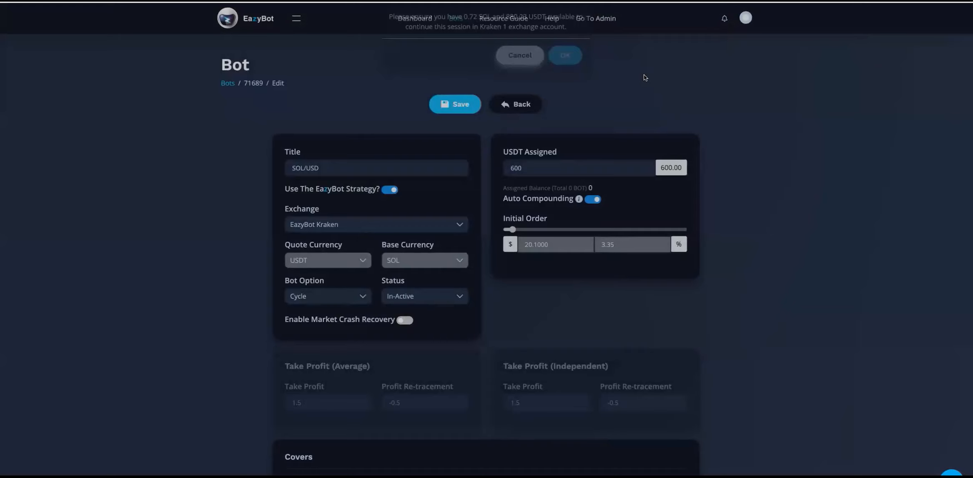